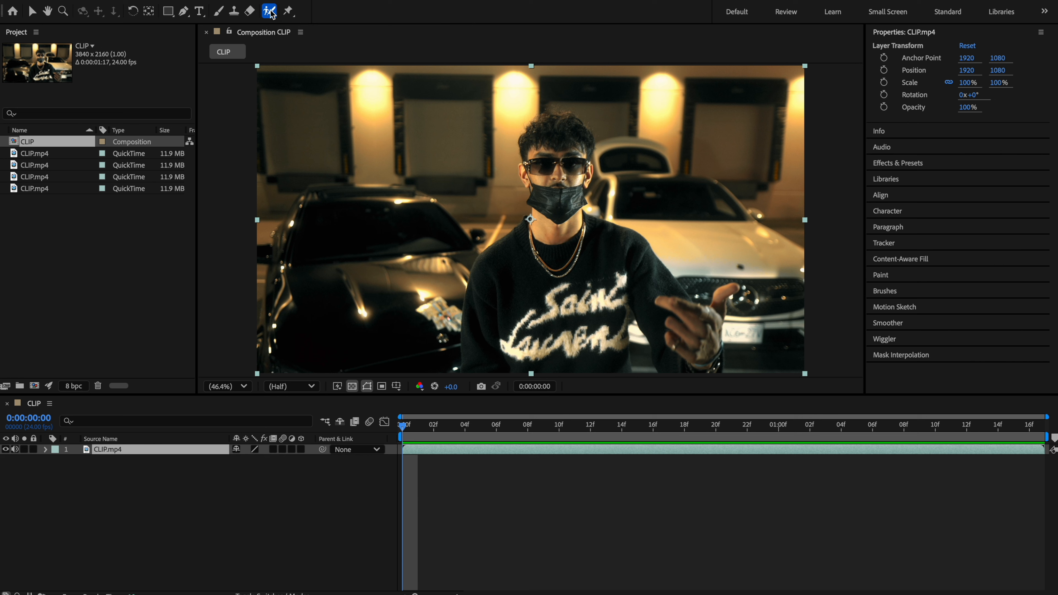
Open the CLIP.mp4 layer with the Roto Brush Tool and paint foreground strokes over the man to select him
{"action": "left_click_drag", "start_coordinate": [272, 13], "coordinate": [321, 25]}
{"action": "left_click", "coordinate": [269, 14]}
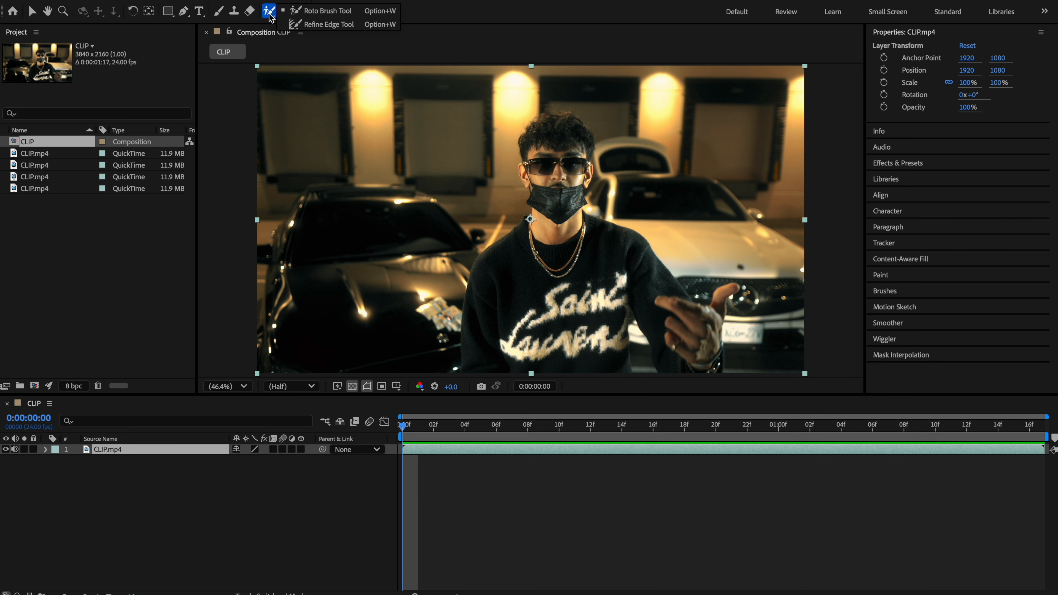
{"action": "left_click", "coordinate": [320, 14]}
{"action": "double_click", "coordinate": [499, 151]}
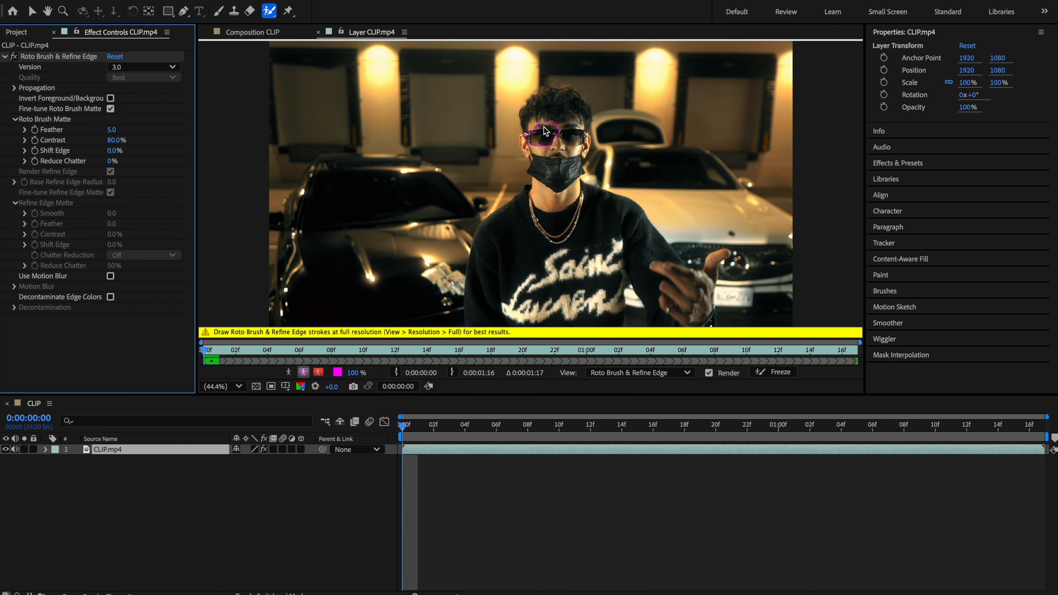
{"action": "mouse_move", "coordinate": [530, 134]}
{"action": "left_mouse_down"}
{"action": "mouse_move", "coordinate": [554, 99]}
{"action": "mouse_move", "coordinate": [578, 111]}
{"action": "mouse_move", "coordinate": [576, 180]}
{"action": "mouse_move", "coordinate": [678, 273]}
{"action": "mouse_move", "coordinate": [699, 276]}
{"action": "mouse_move", "coordinate": [723, 252]}
{"action": "mouse_move", "coordinate": [699, 315]}
{"action": "mouse_move", "coordinate": [671, 315]}
{"action": "mouse_move", "coordinate": [641, 277]}
{"action": "mouse_move", "coordinate": [609, 300]}
{"action": "mouse_move", "coordinate": [483, 319]}
{"action": "mouse_move", "coordinate": [539, 186]}
{"action": "mouse_move", "coordinate": [539, 130]}
{"action": "left_mouse_up"}
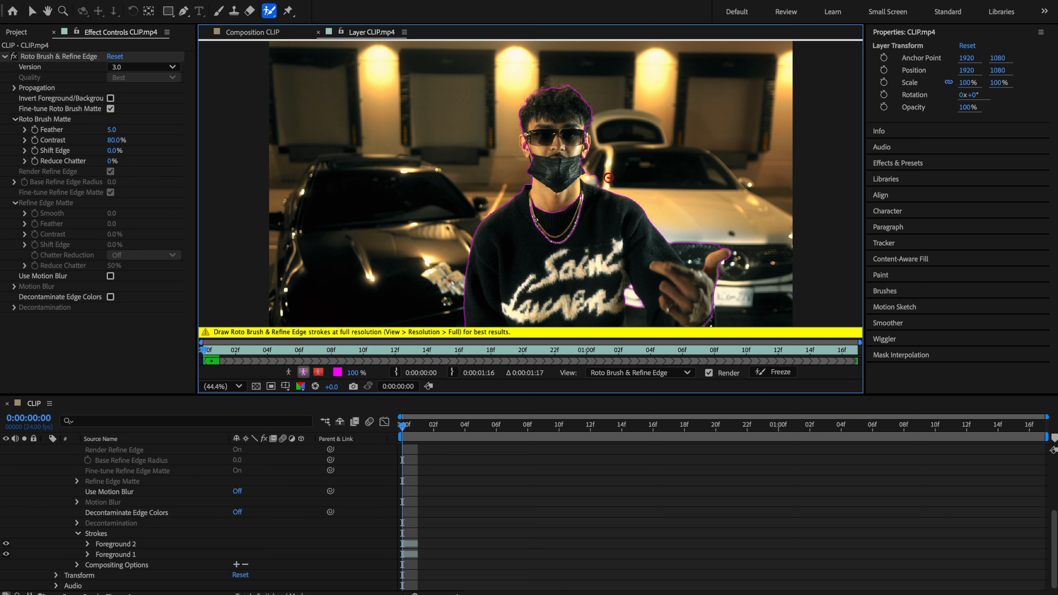
Paint Roto Brush background strokes beside the man's neck and above his raised hand to exclude those areas from the selection
{"action": "left_click_drag", "start_coordinate": [609, 177], "coordinate": [592, 175]}
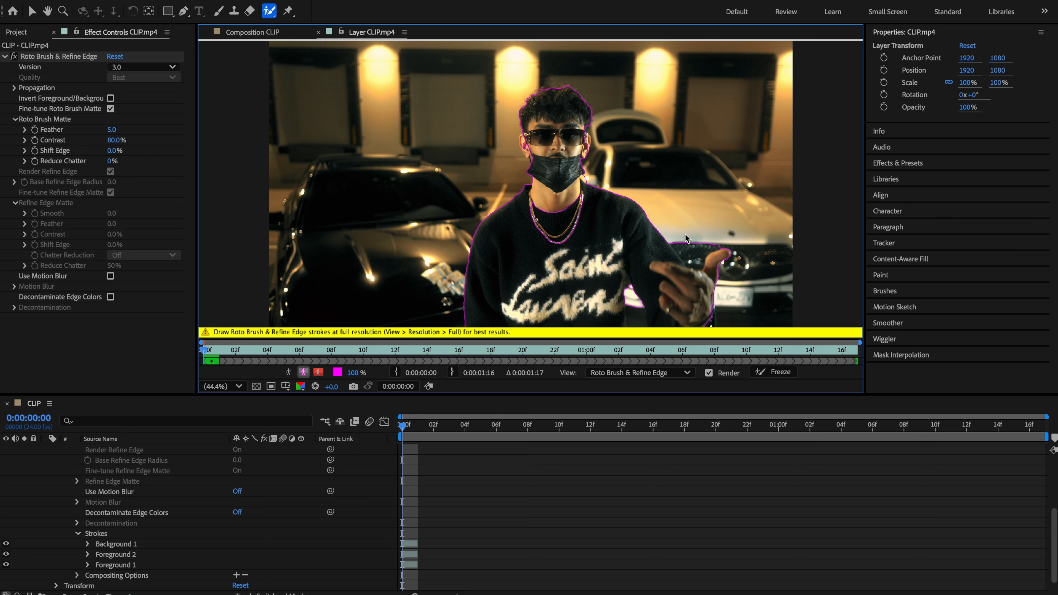
{"action": "left_click_drag", "start_coordinate": [683, 241], "coordinate": [682, 228]}
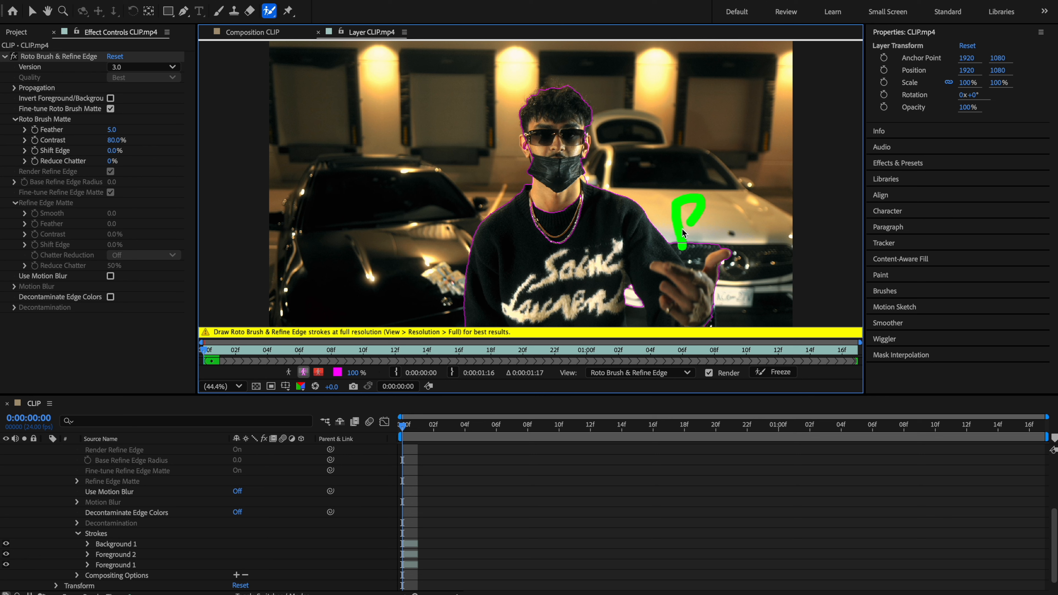
{"action": "key", "text": "ctrl+z"}
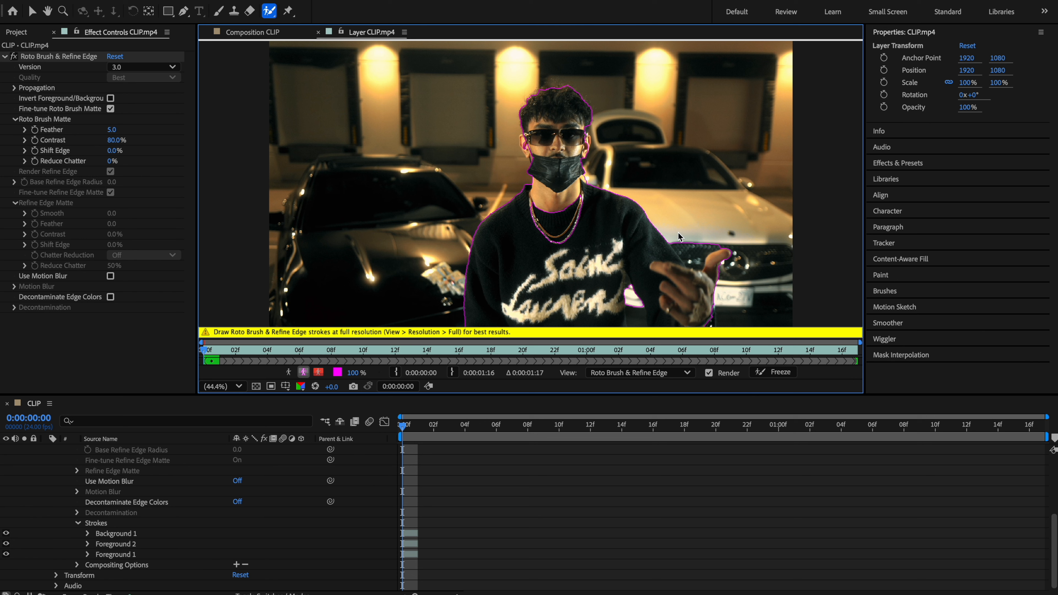
{"action": "mouse_move", "coordinate": [676, 231]}
{"action": "left_mouse_down"}
{"action": "mouse_move", "coordinate": [691, 255]}
{"action": "mouse_move", "coordinate": [718, 242]}
{"action": "mouse_move", "coordinate": [672, 242]}
{"action": "mouse_move", "coordinate": [689, 242]}
{"action": "left_mouse_up"}
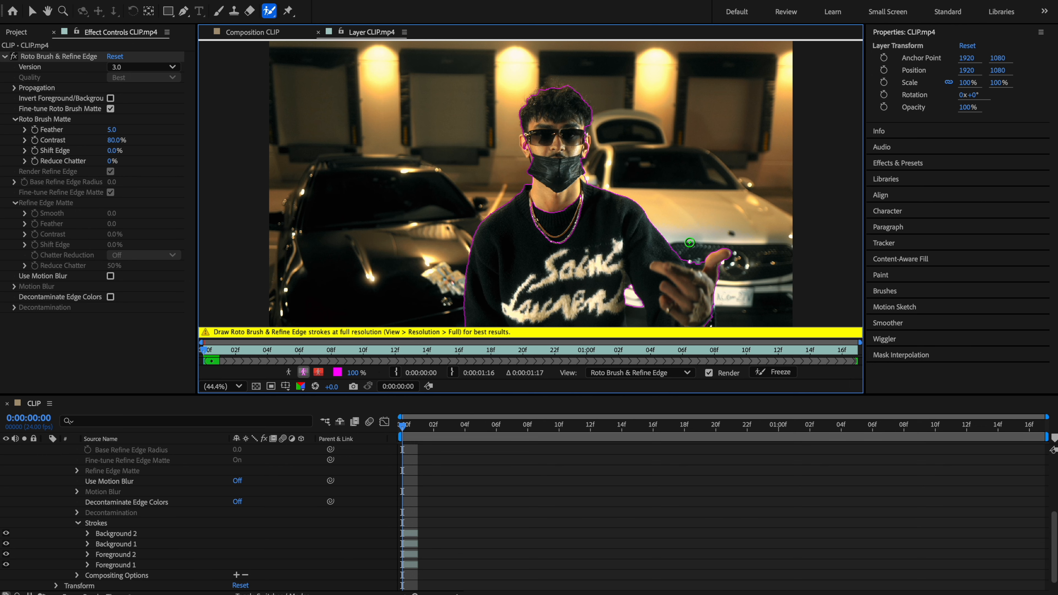
Play the layer to propagate the roto selection, go to frame 1 and close the layer view to show the composition
{"action": "key", "text": "space"}
{"action": "key", "text": "space"}
{"action": "left_click_drag", "start_coordinate": [528, 427], "coordinate": [426, 430]}
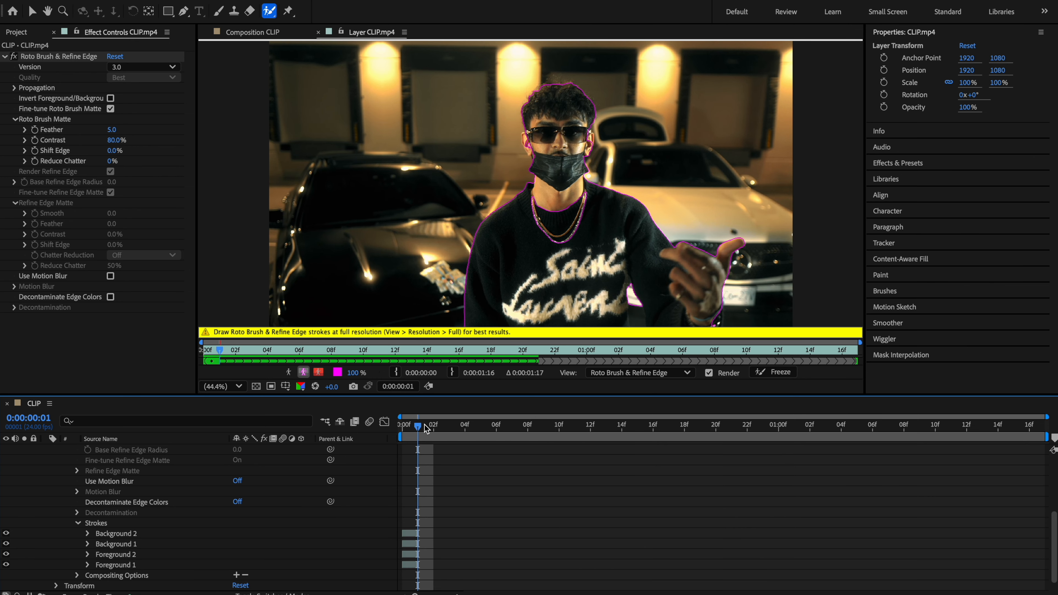
{"action": "left_click", "coordinate": [318, 32]}
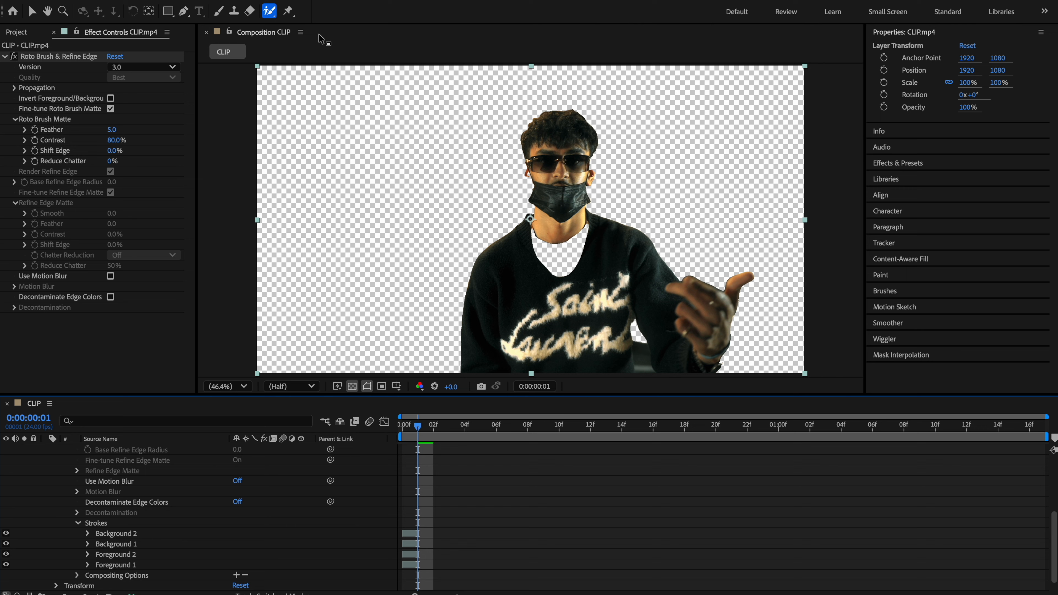
Shift the MASK.mov layer to start at frame 21 and preview it with CLIP.mp4 temporarily hidden
{"action": "key", "text": "Page_Up"}
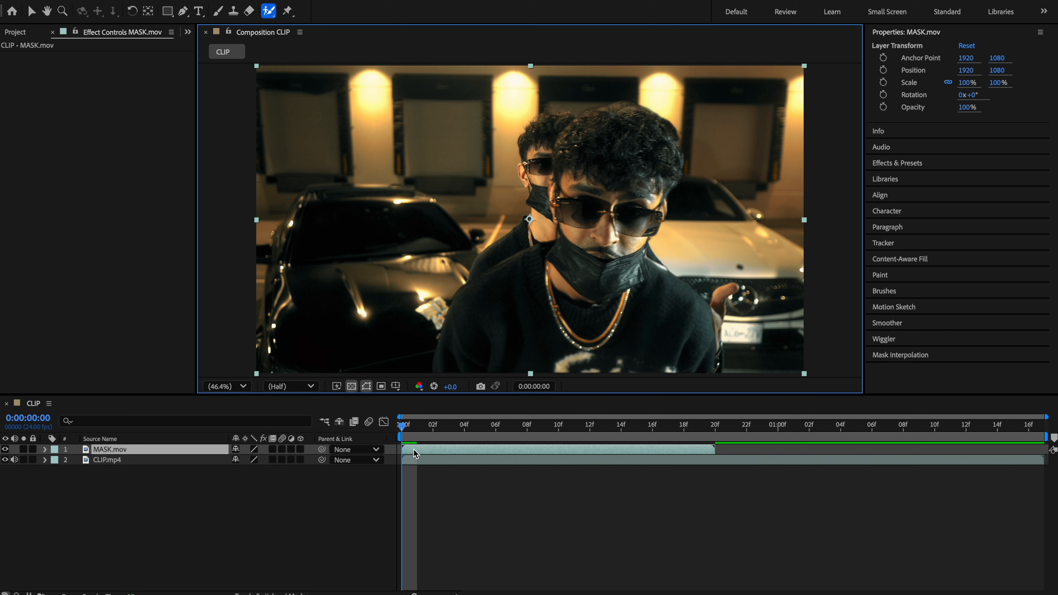
{"action": "left_click_drag", "start_coordinate": [414, 450], "coordinate": [741, 439]}
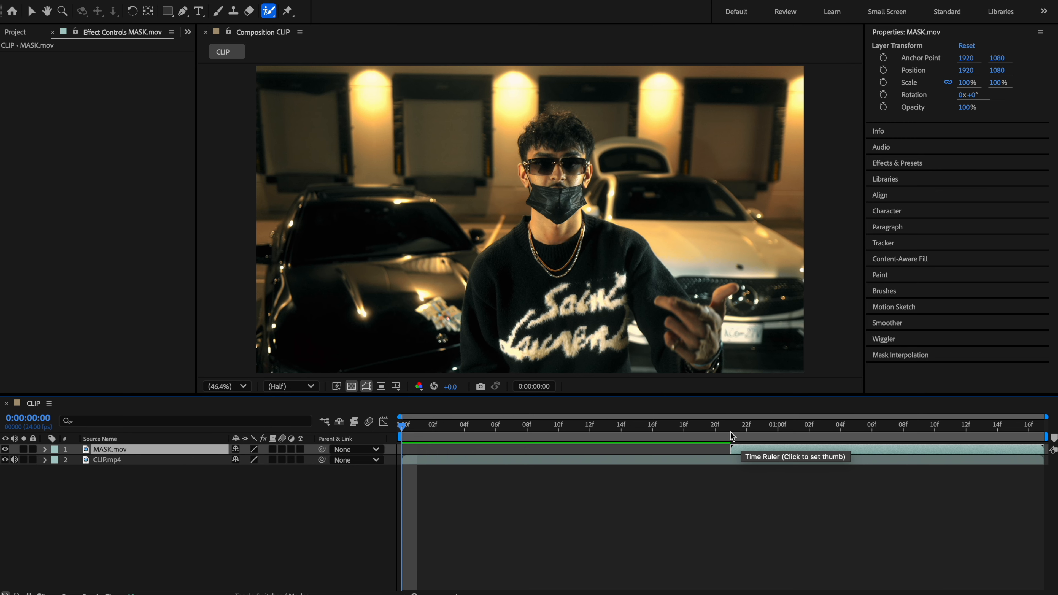
{"action": "left_click", "coordinate": [715, 432]}
{"action": "left_click", "coordinate": [6, 460]}
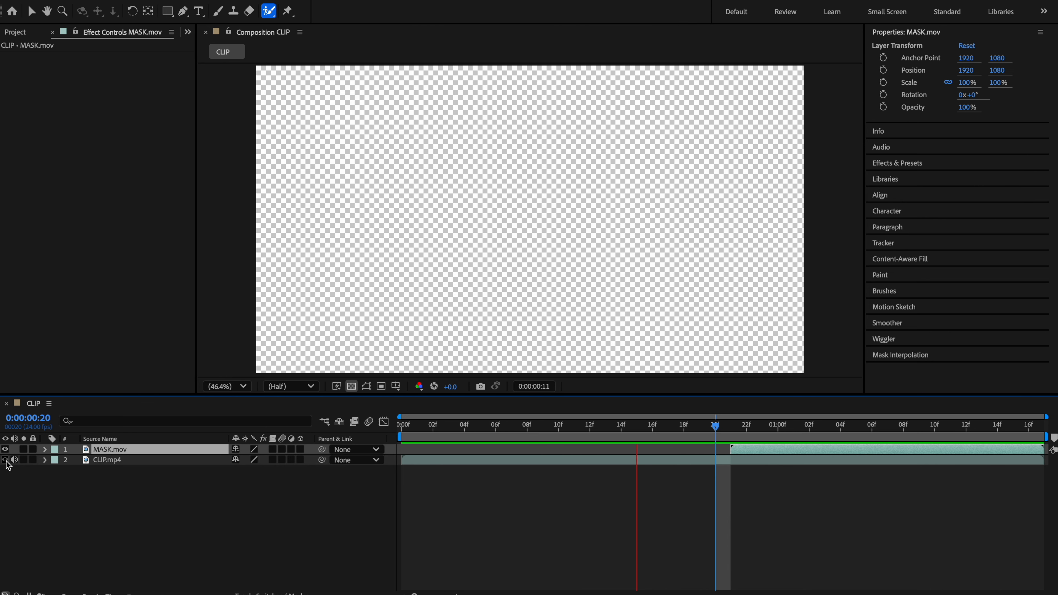
{"action": "left_click", "coordinate": [6, 460]}
{"action": "key", "text": "Home"}
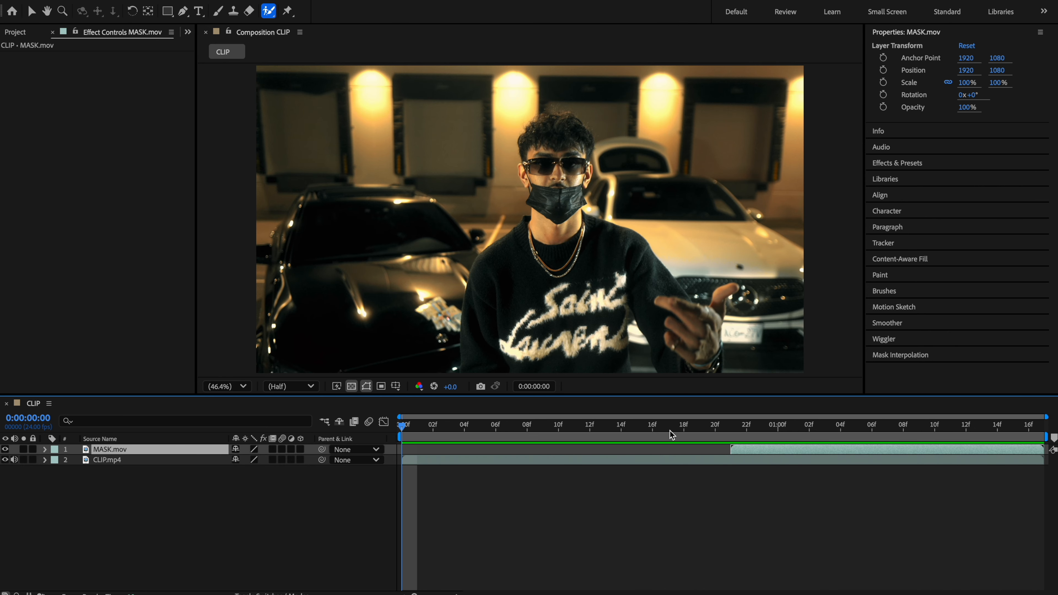
Hide the MASK.mov layer and run Track Camera on the CLIP.mp4 layer
{"action": "left_click", "coordinate": [5, 449]}
{"action": "left_click", "coordinate": [134, 461]}
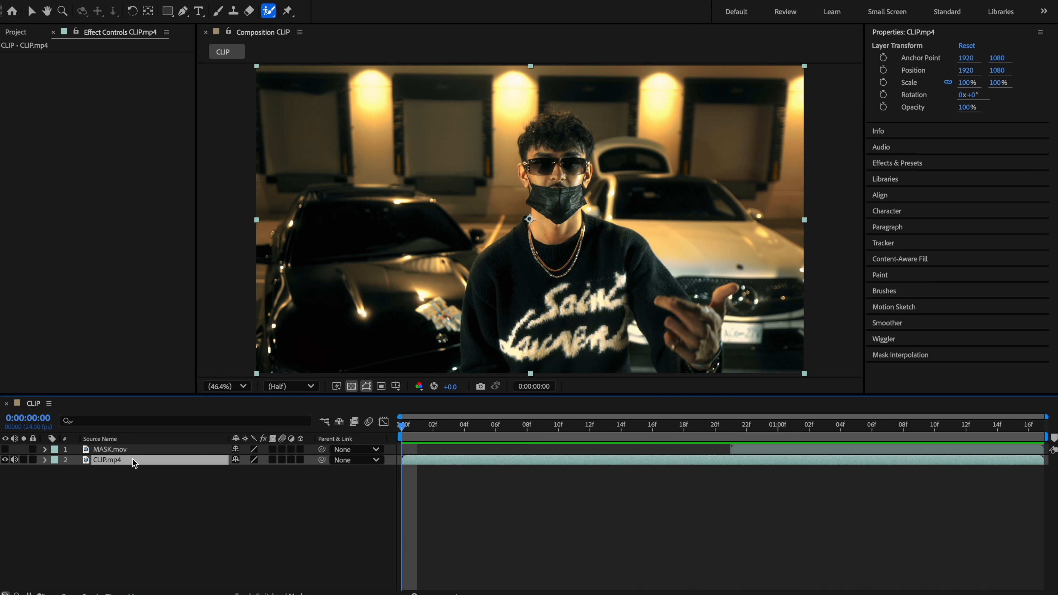
{"action": "left_click", "coordinate": [949, 162]}
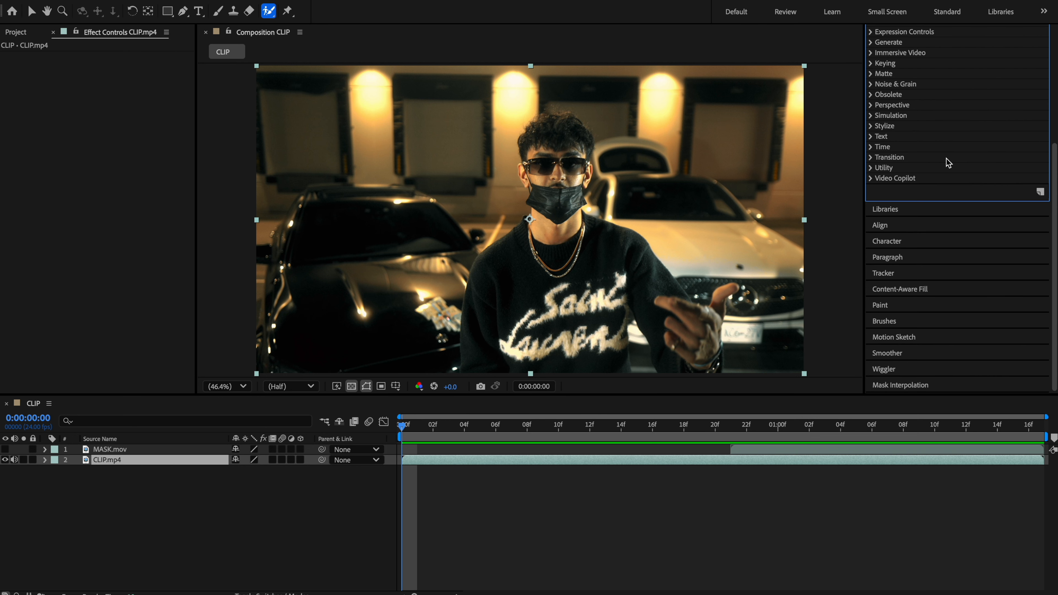
{"action": "left_click", "coordinate": [892, 273]}
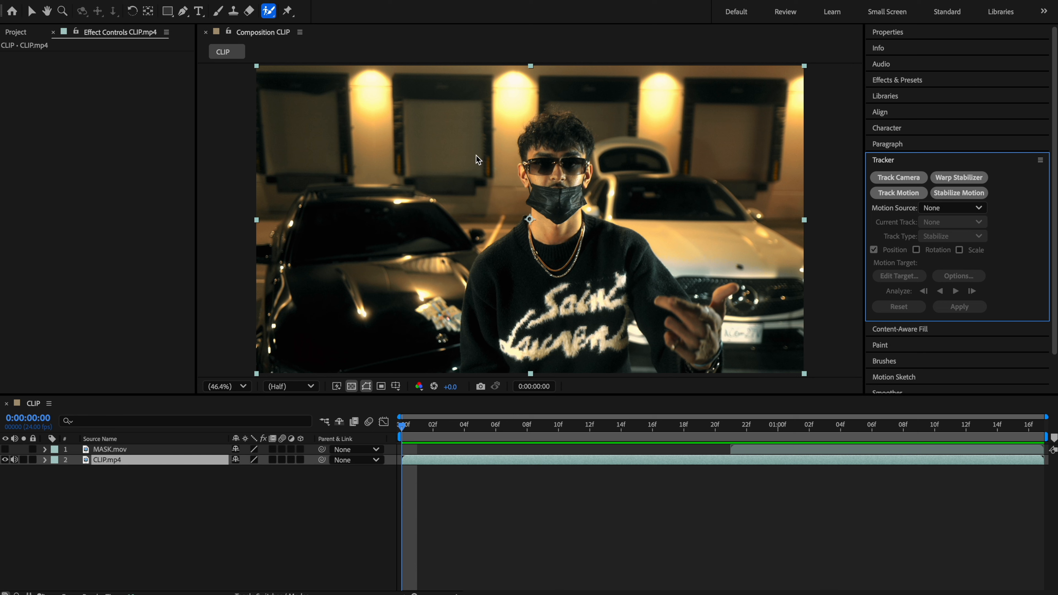
{"action": "left_click", "coordinate": [369, 3]}
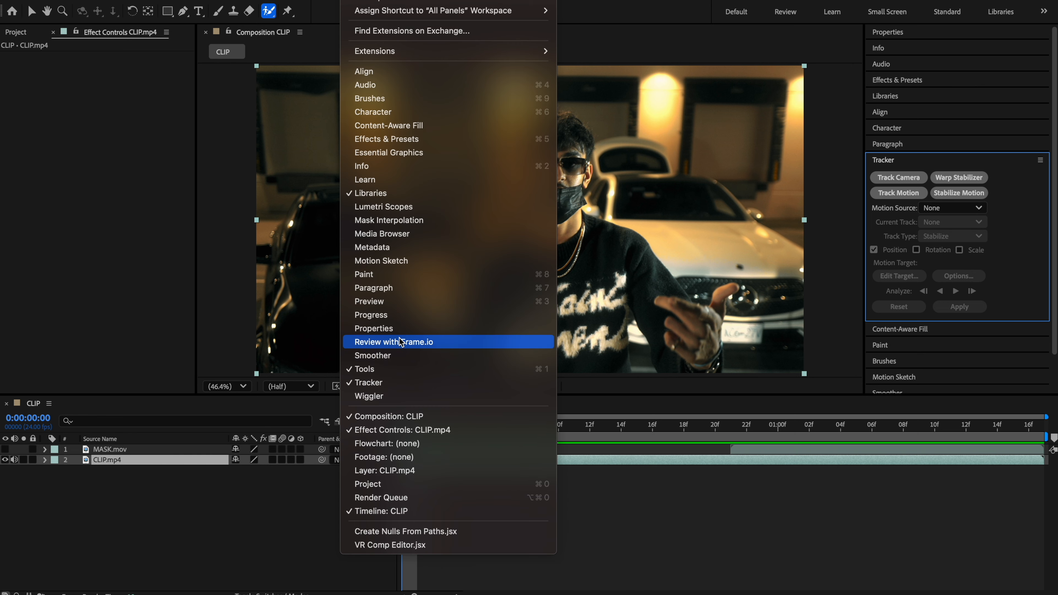
{"action": "left_click", "coordinate": [370, 385]}
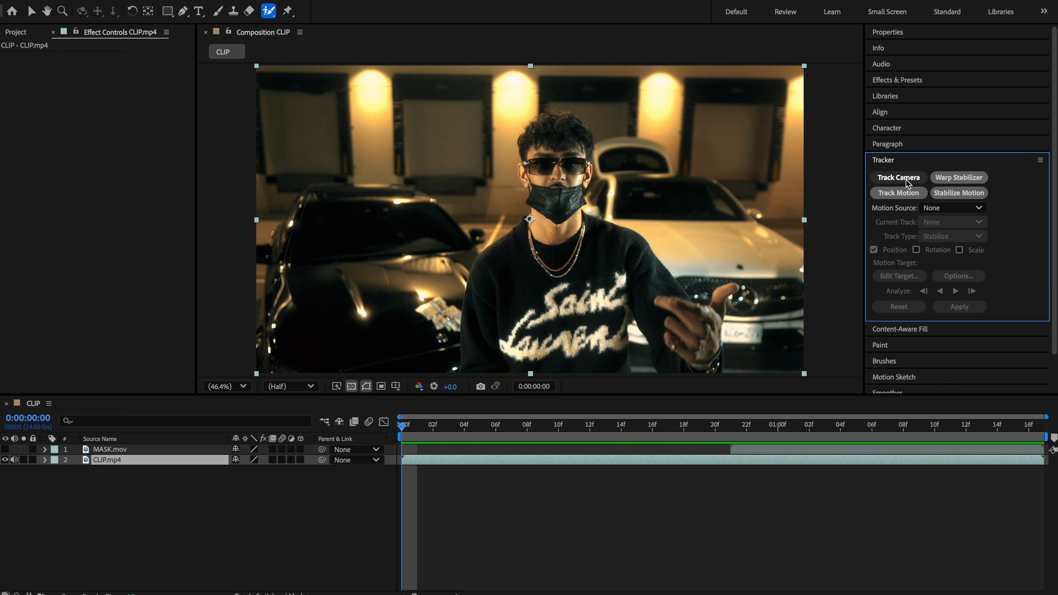
{"action": "left_click", "coordinate": [907, 180]}
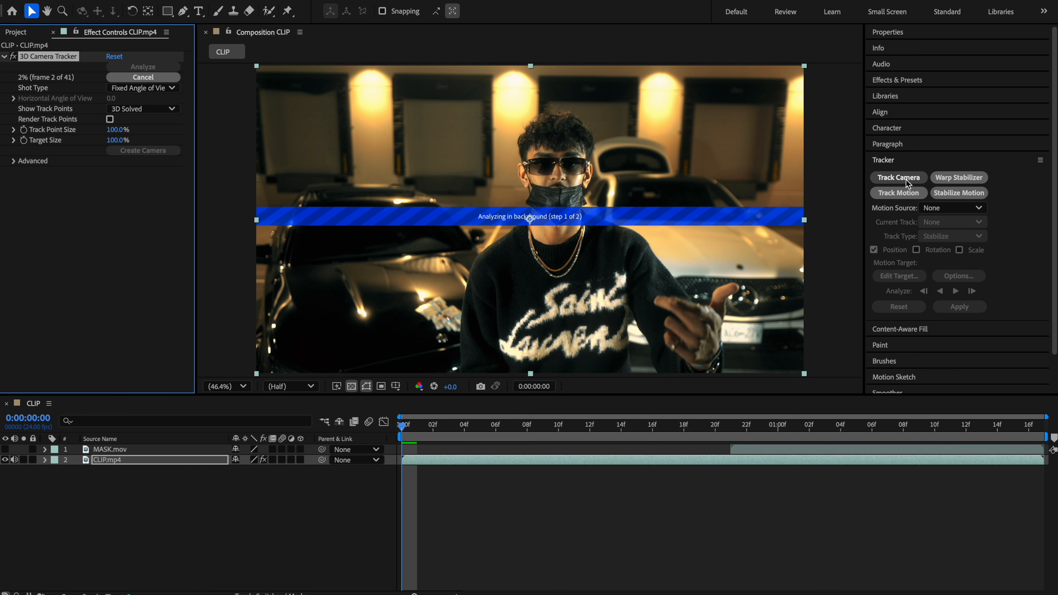
Search the effects for "3D camer" and try to apply 3D Camera Tracker to the CLIP.mp4 layer
{"action": "left_click", "coordinate": [906, 80]}
{"action": "left_click", "coordinate": [908, 94]}
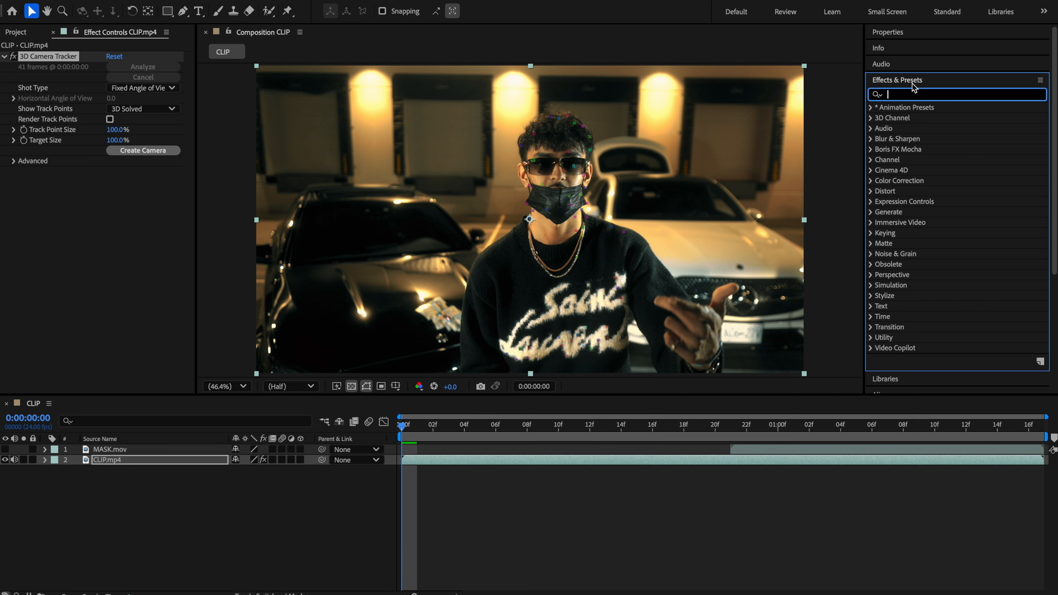
{"action": "type", "text": "3D camer"}
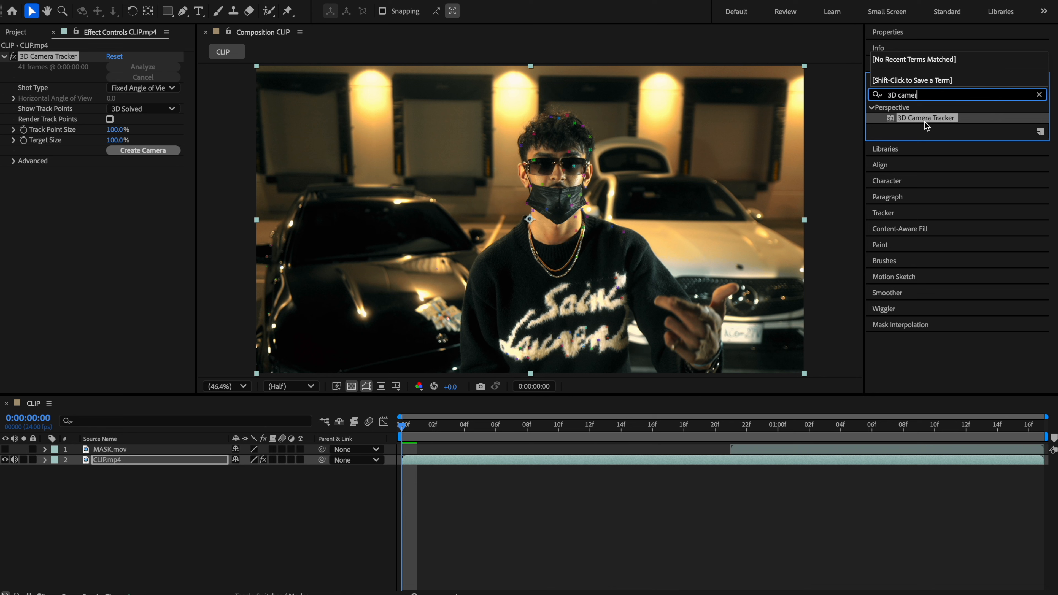
{"action": "left_click_drag", "start_coordinate": [925, 120], "coordinate": [109, 462]}
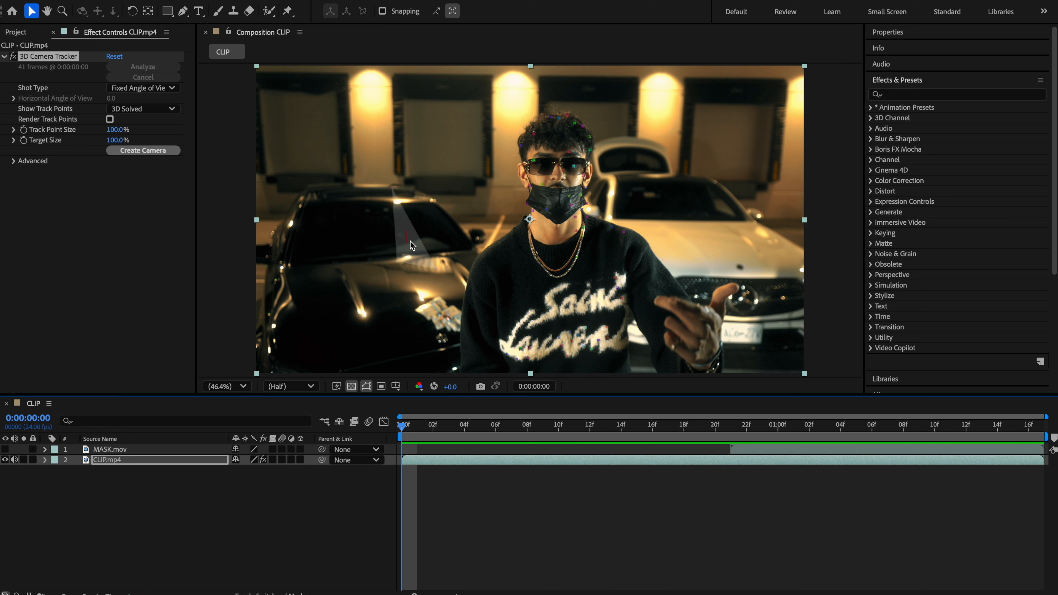
Create a solid and camera from the track points on the black car and pre-compose the solid as STEVE NASH, leaving all attributes in CLIP
{"action": "right_click", "coordinate": [411, 242]}
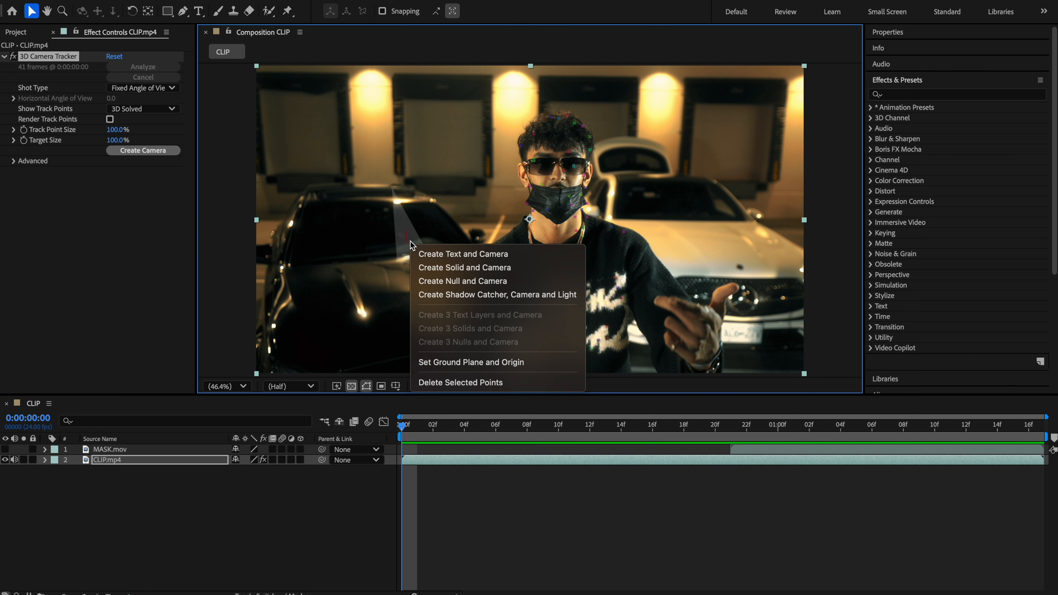
{"action": "left_click", "coordinate": [440, 269]}
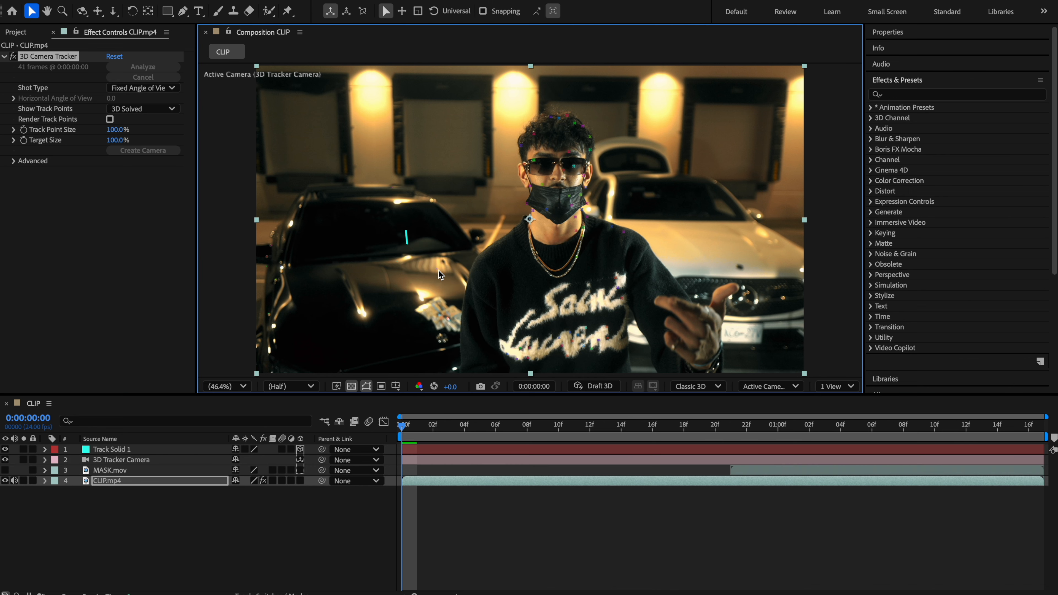
{"action": "right_click", "coordinate": [131, 453]}
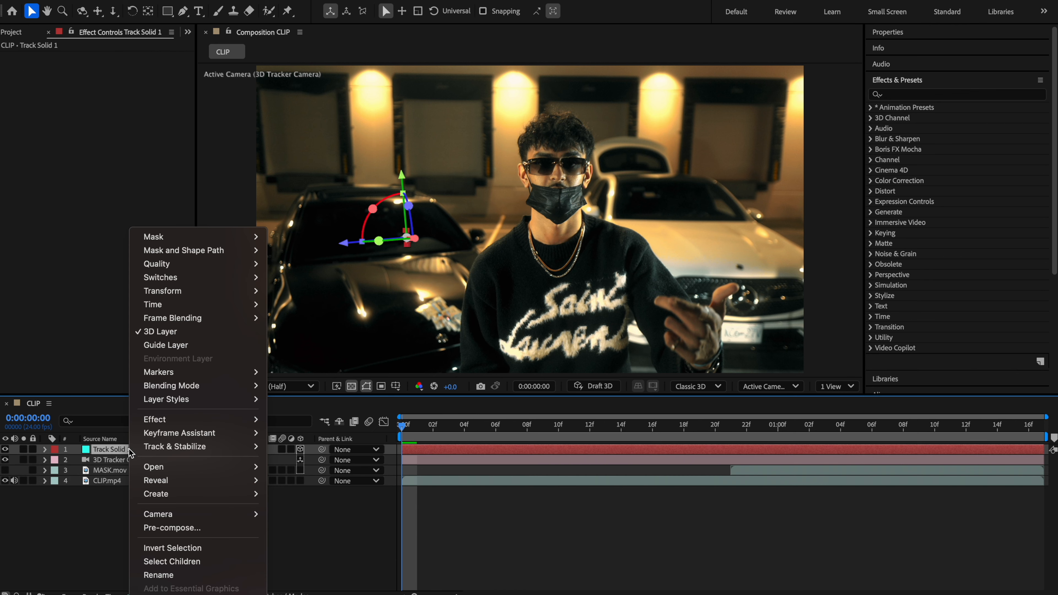
{"action": "left_click", "coordinate": [183, 528]}
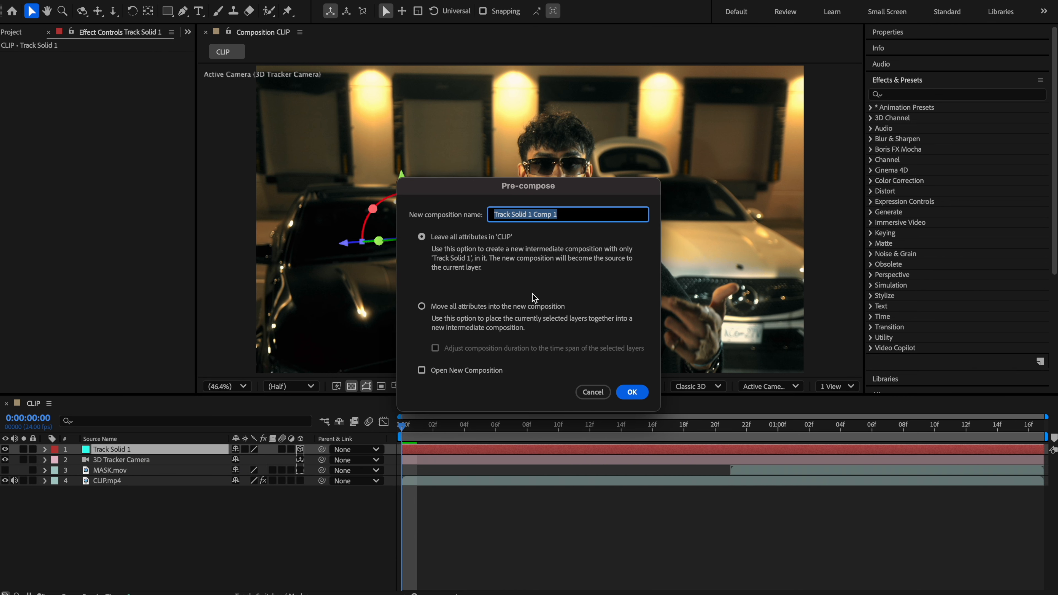
{"action": "type", "text": "STEVE NASH"}
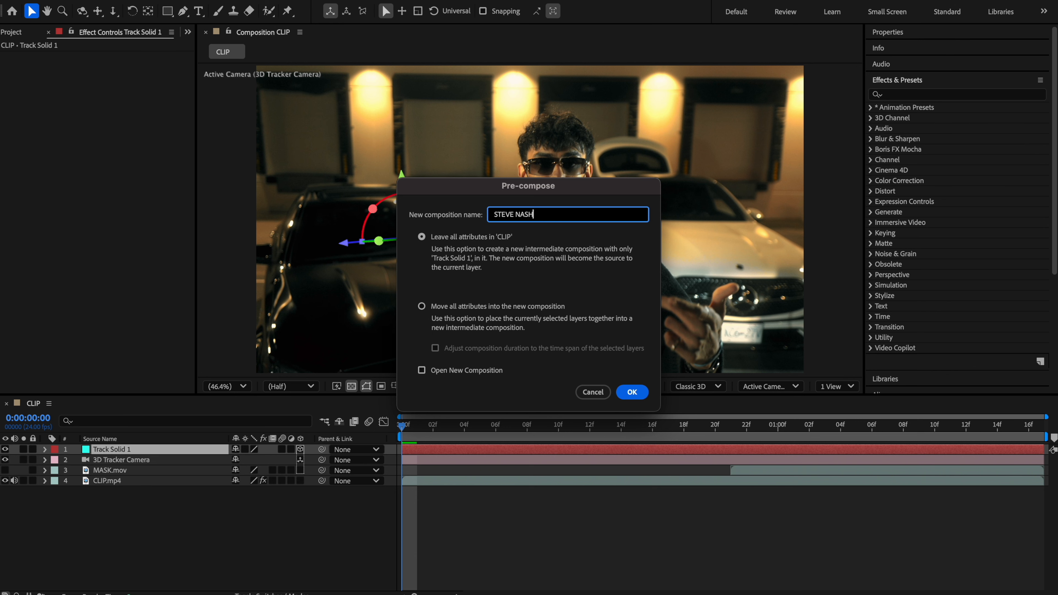
{"action": "key", "text": "Return"}
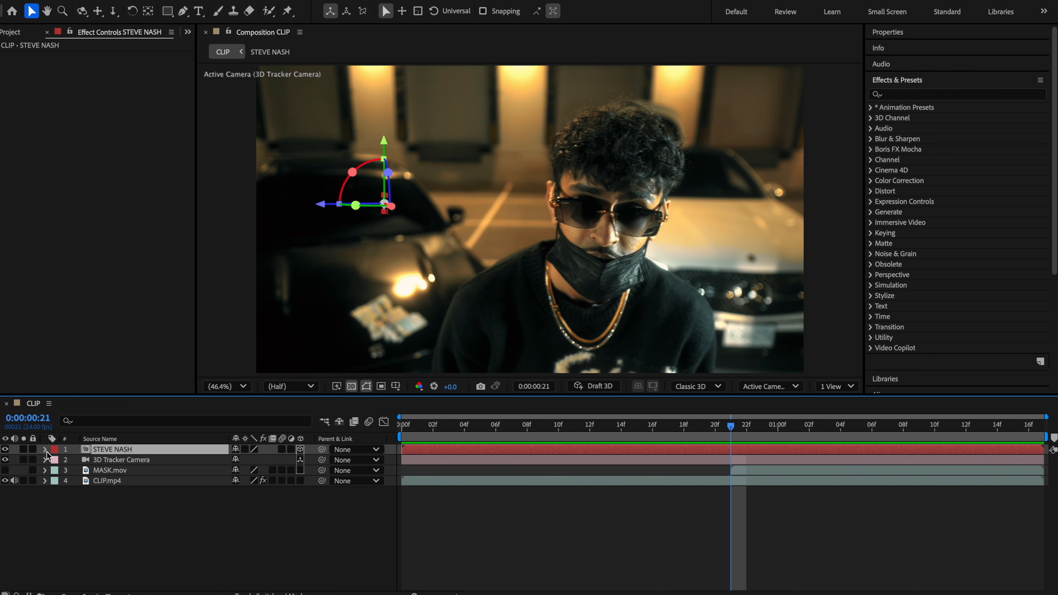
Set the scale of the STEVE NASH layer to 1534%
{"action": "left_click", "coordinate": [46, 451]}
{"action": "left_click", "coordinate": [56, 460]}
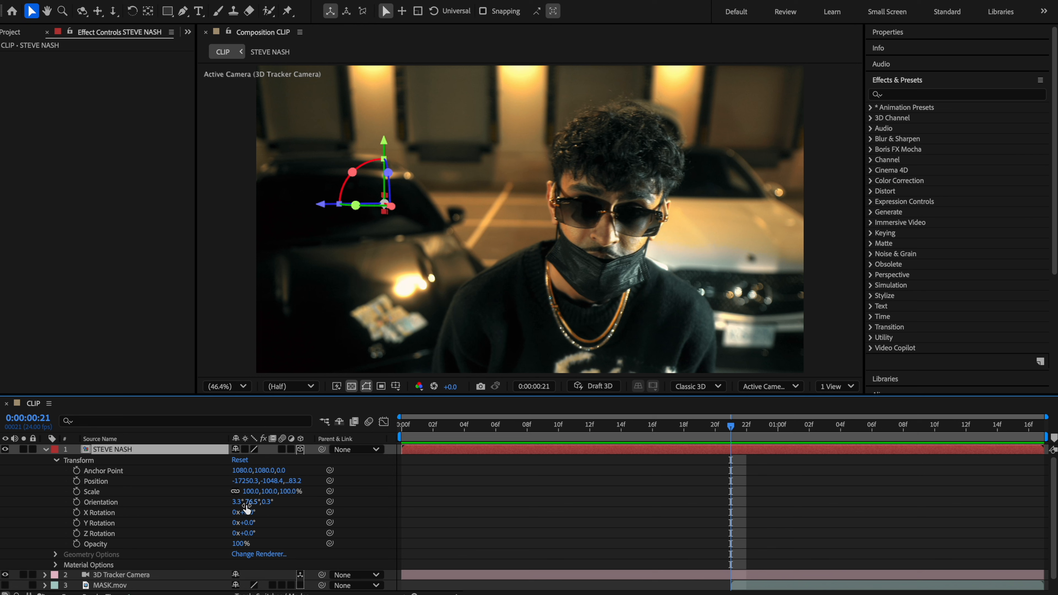
{"action": "left_click", "coordinate": [249, 492]}
{"action": "type", "text": "1534"}
{"action": "key", "text": "Return"}
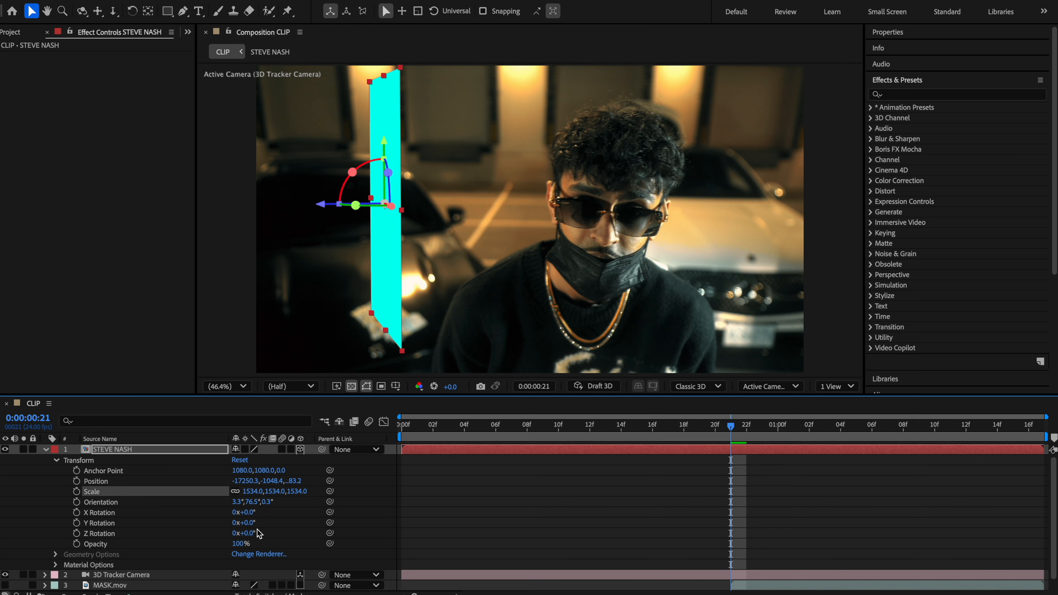
Set the STEVE NASH layer's Y rotation to 107° and move it next to the man's head, over the black car
{"action": "left_click_drag", "start_coordinate": [249, 523], "coordinate": [307, 516]}
{"action": "left_click_drag", "start_coordinate": [494, 210], "coordinate": [528, 215]}
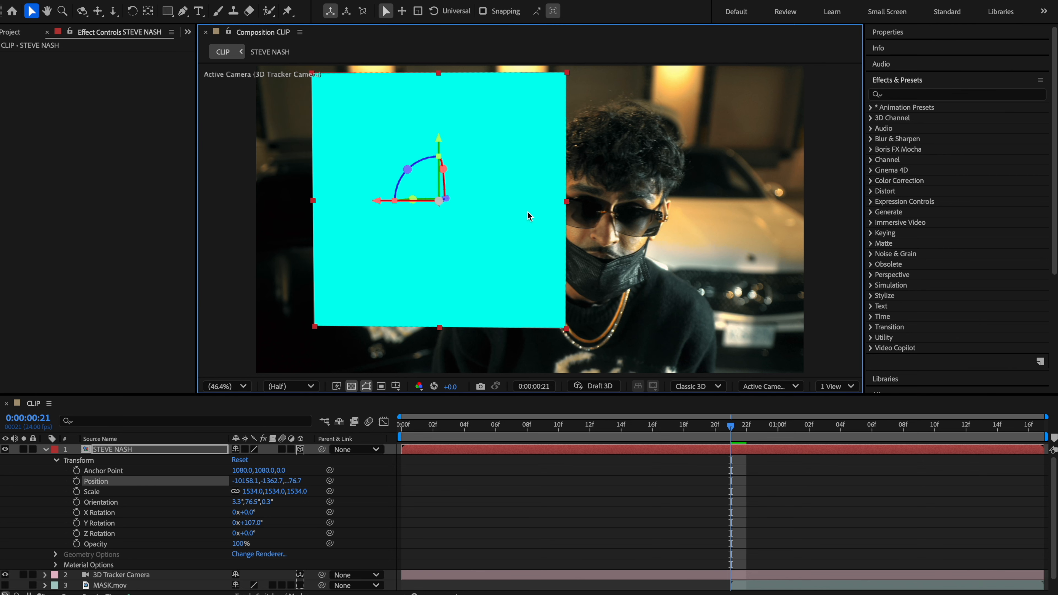
Open the STEVE NASH composition and delete the cyan track solid inside it
{"action": "double_click", "coordinate": [118, 450]}
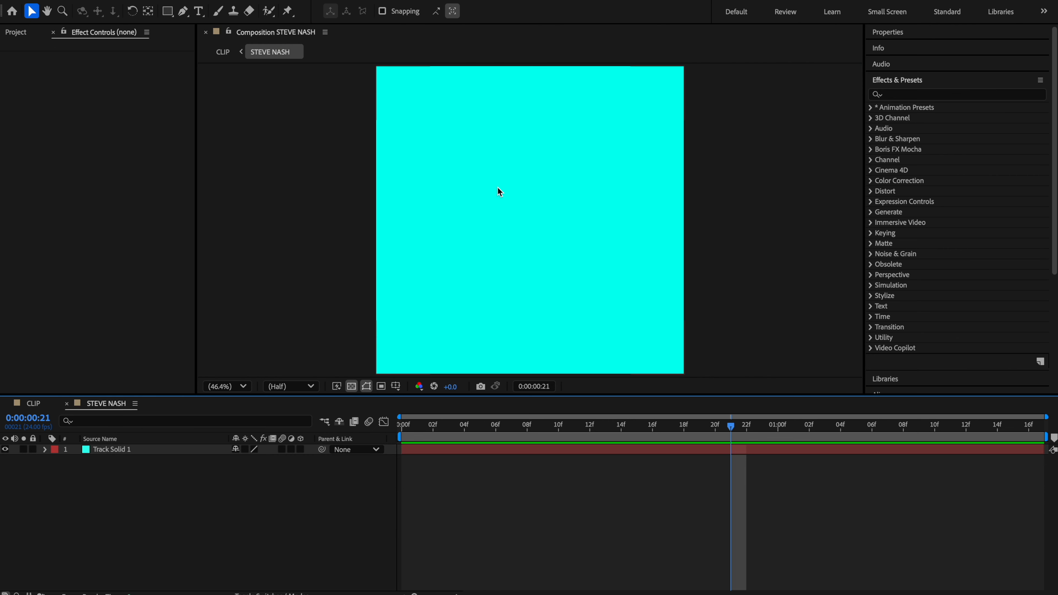
{"action": "left_click", "coordinate": [498, 187]}
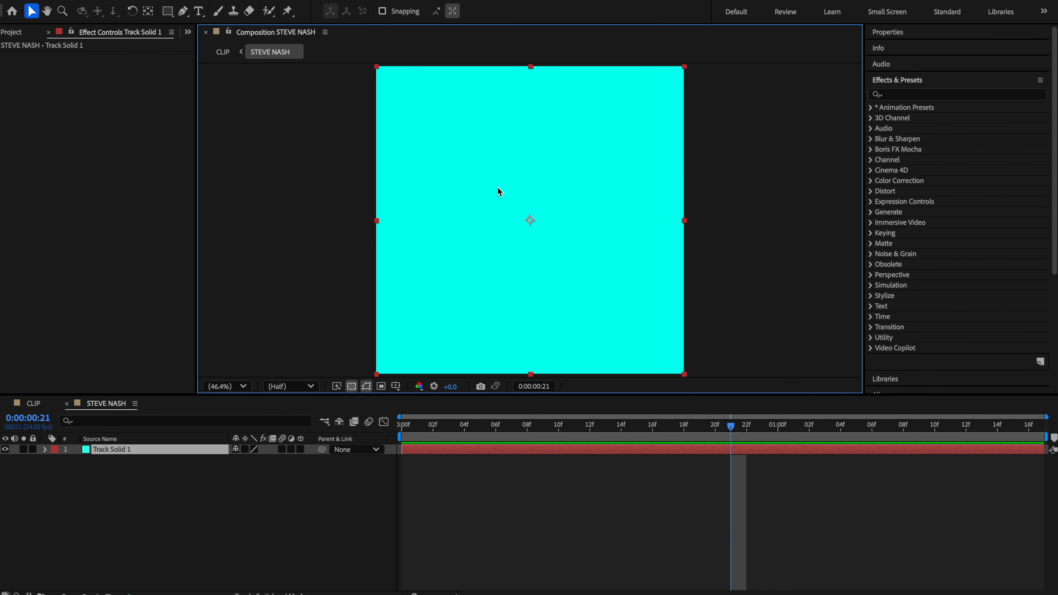
{"action": "key", "text": "Delete"}
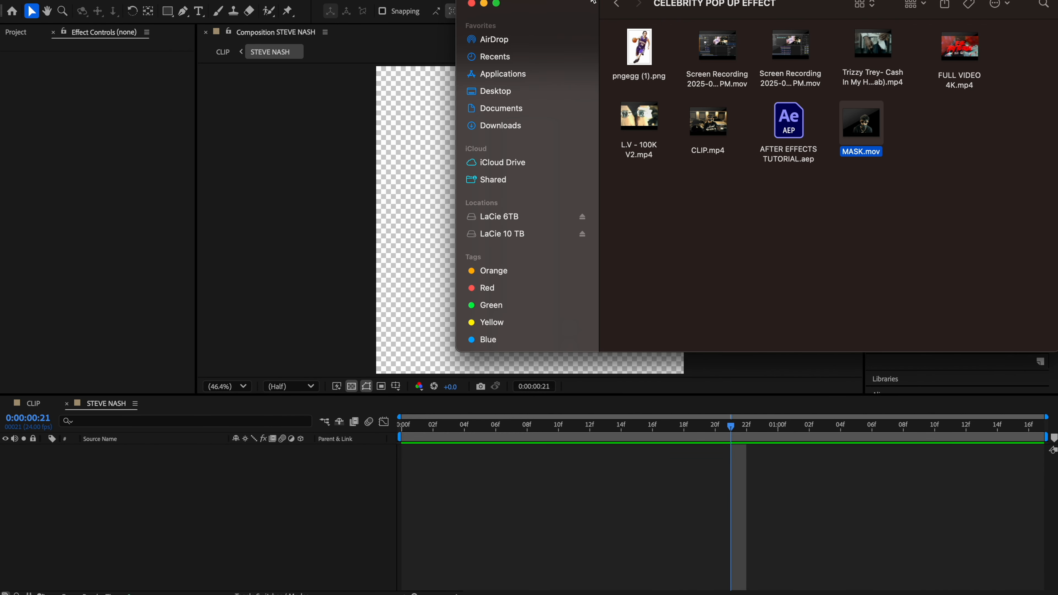
Add the pngegg (1).png image from the CELEBRITY POP UP EFFECT folder to the STEVE NASH composition and scale it to 361%
{"action": "left_click_drag", "start_coordinate": [594, 1], "coordinate": [724, 1]}
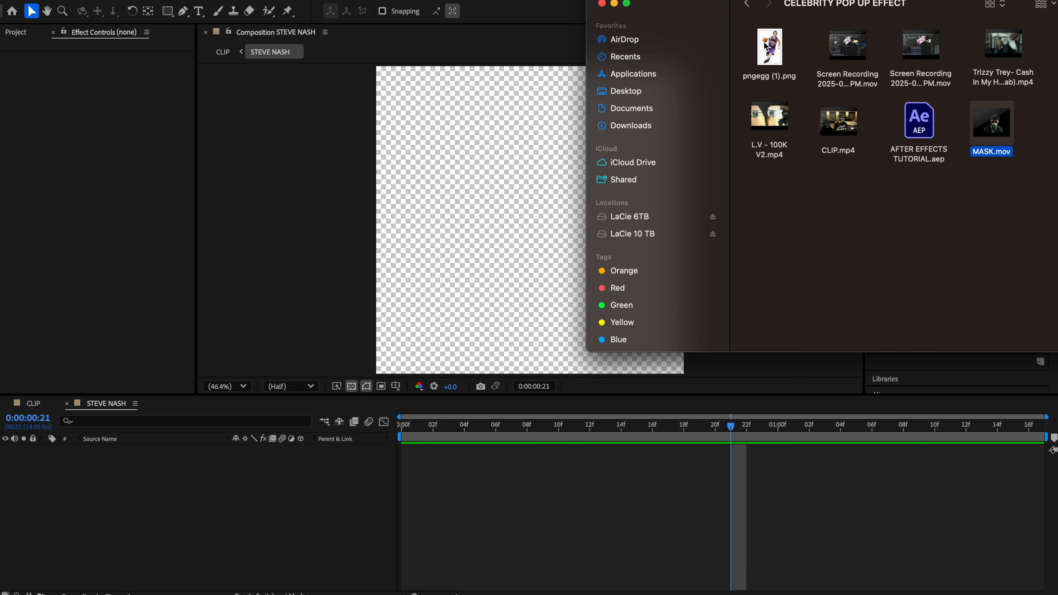
{"action": "left_click_drag", "start_coordinate": [766, 46], "coordinate": [486, 220]}
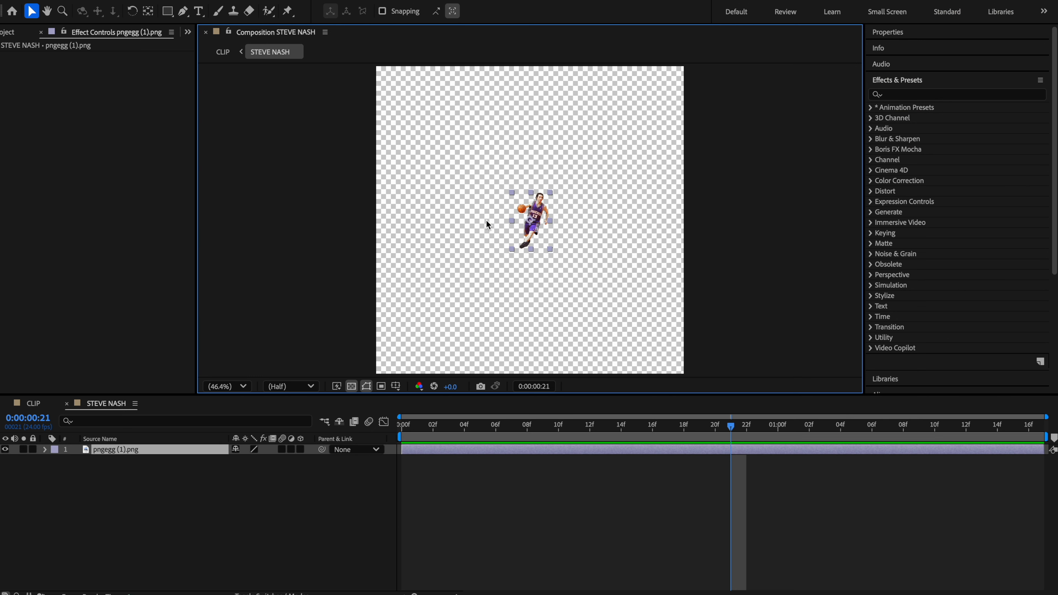
{"action": "key", "text": "s"}
{"action": "left_click", "coordinate": [45, 450]}
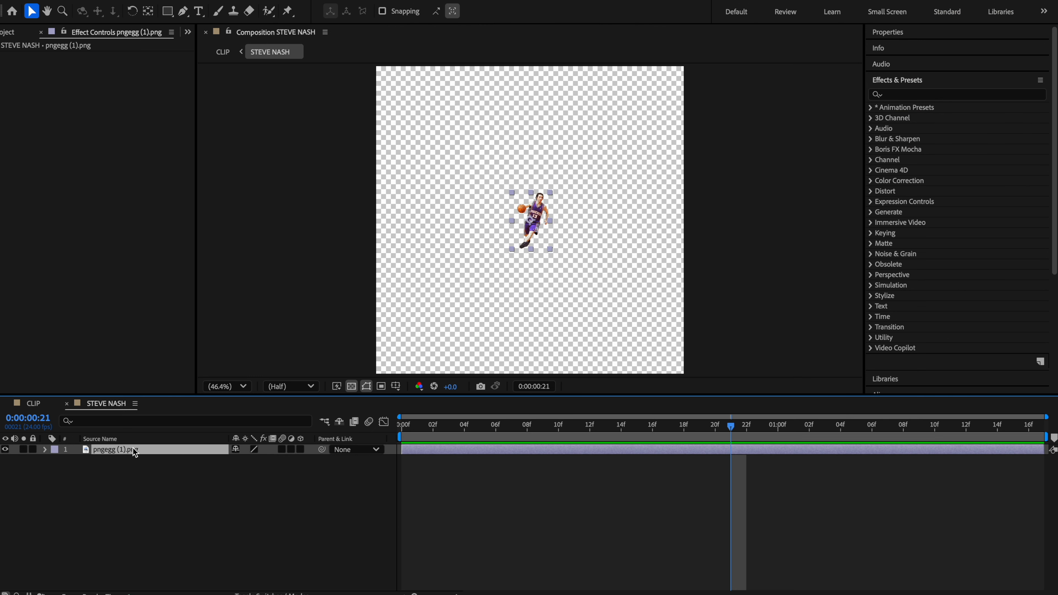
{"action": "key", "text": "s"}
{"action": "left_click_drag", "start_coordinate": [252, 466], "coordinate": [483, 251]}
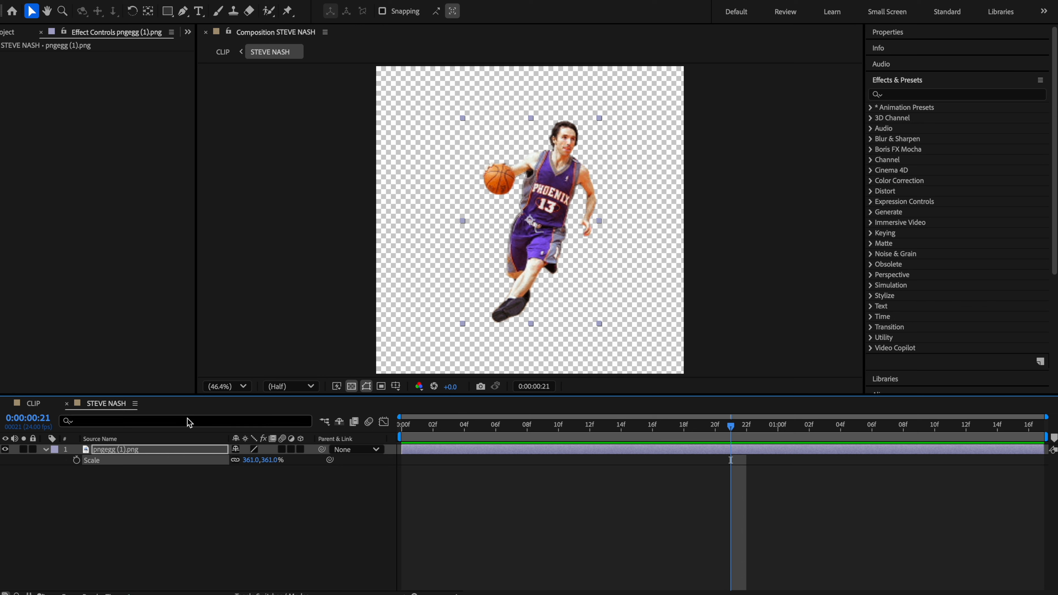
Pre-compose the pngegg (1).png layer under its default name, leaving all attributes in STEVE NASH, and go to frame 2
{"action": "right_click", "coordinate": [129, 450]}
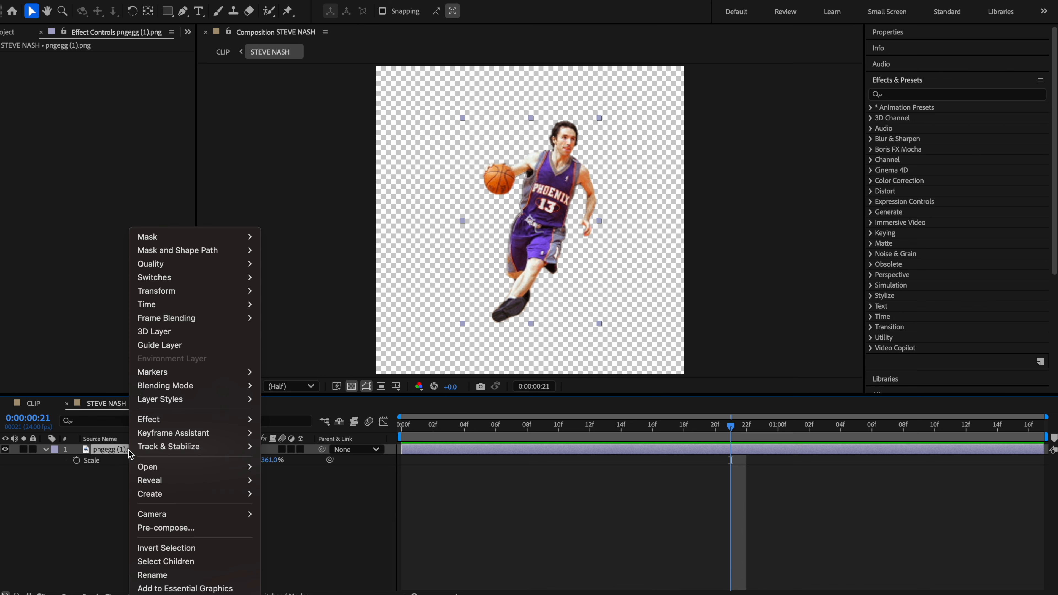
{"action": "left_click", "coordinate": [164, 529]}
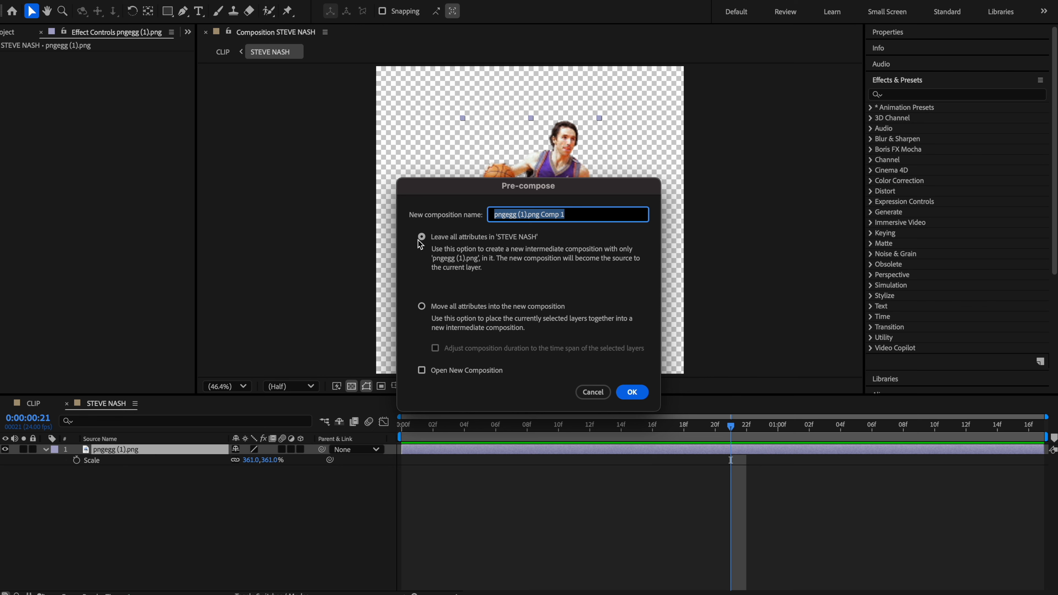
{"action": "left_click", "coordinate": [634, 393]}
{"action": "left_click_drag", "start_coordinate": [400, 424], "coordinate": [433, 425]}
{"action": "left_click", "coordinate": [909, 90]}
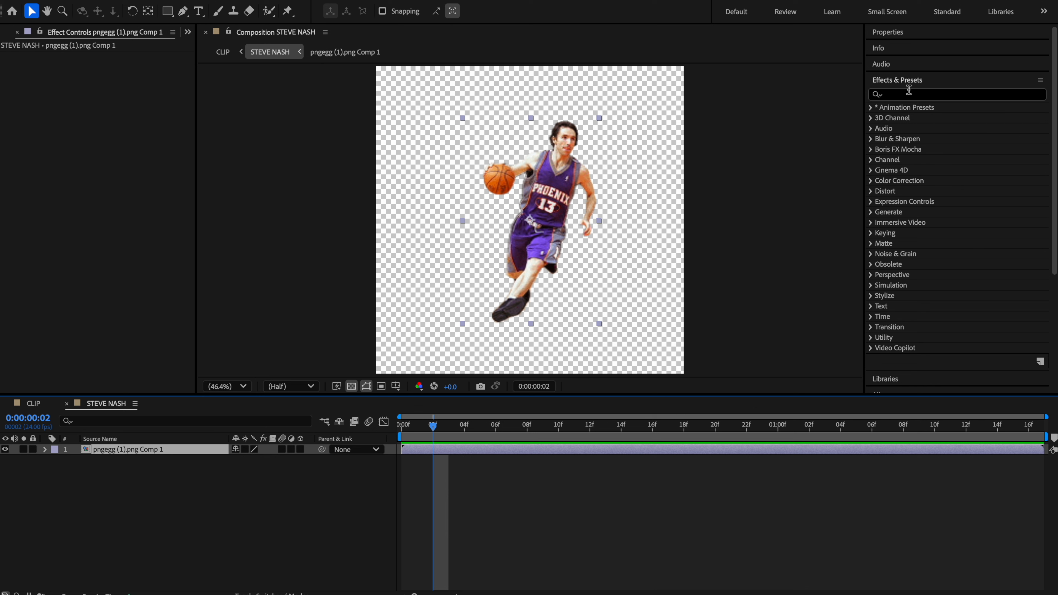
{"action": "left_click", "coordinate": [909, 90]}
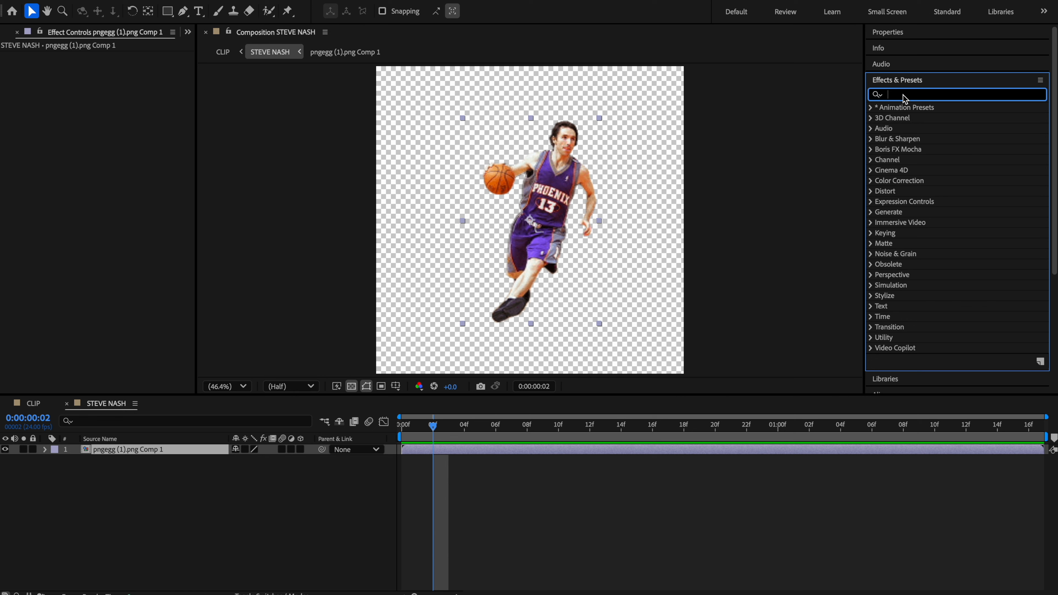
{"action": "type", "text": "deep"}
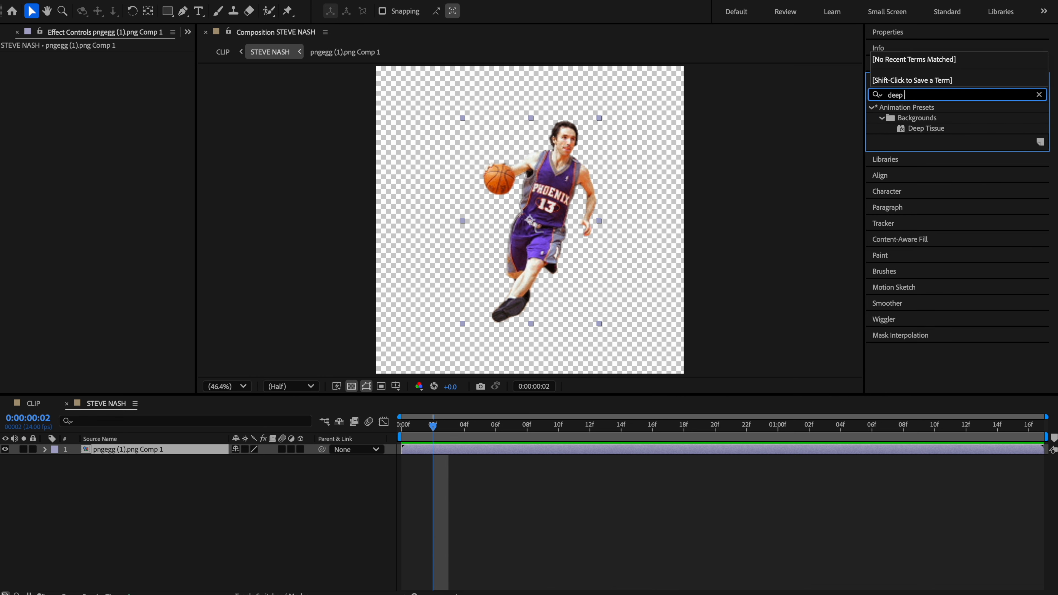
{"action": "key", "text": "BackSpace"}
{"action": "key", "text": "BackSpace"}
{"action": "key", "text": "BackSpace"}
{"action": "key", "text": "BackSpace"}
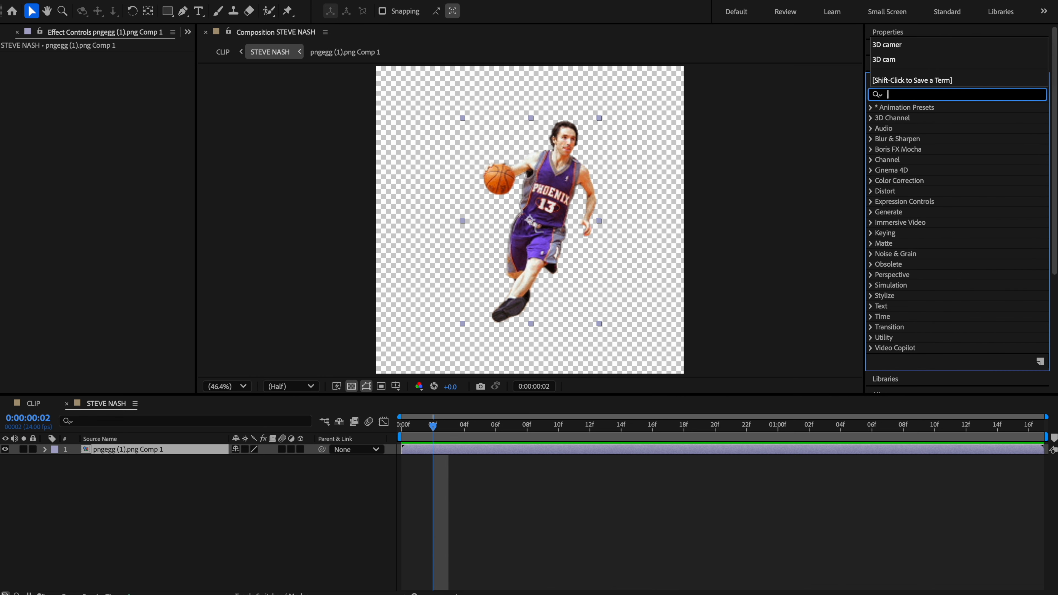
{"action": "type", "text": "vr g"}
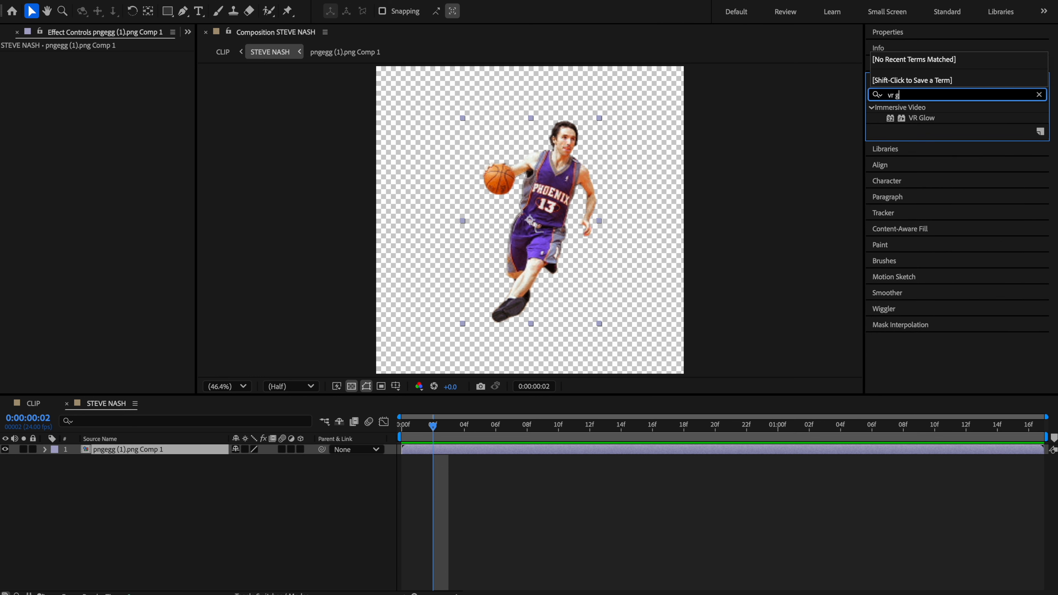
{"action": "key", "text": "BackSpace"}
{"action": "key", "text": "BackSpace"}
{"action": "key", "text": "BackSpace"}
{"action": "key", "text": "BackSpace"}
Find the Stylize Glow effect and apply it to the pngegg (1).png Comp 1 layer
{"action": "type", "text": "glow"}
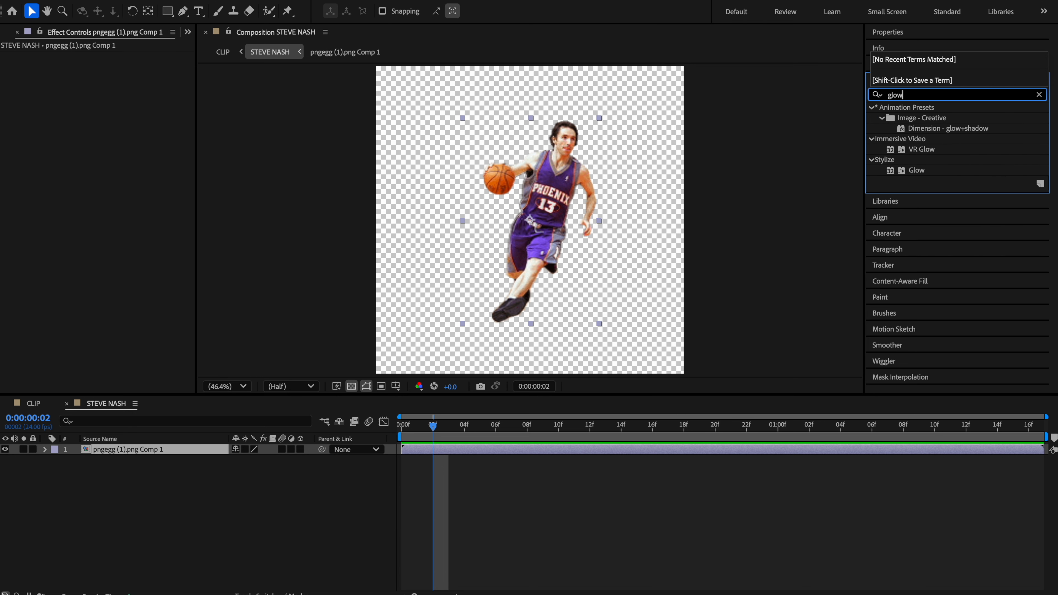
{"action": "left_click", "coordinate": [911, 171]}
{"action": "left_click_drag", "start_coordinate": [880, 170], "coordinate": [133, 453]}
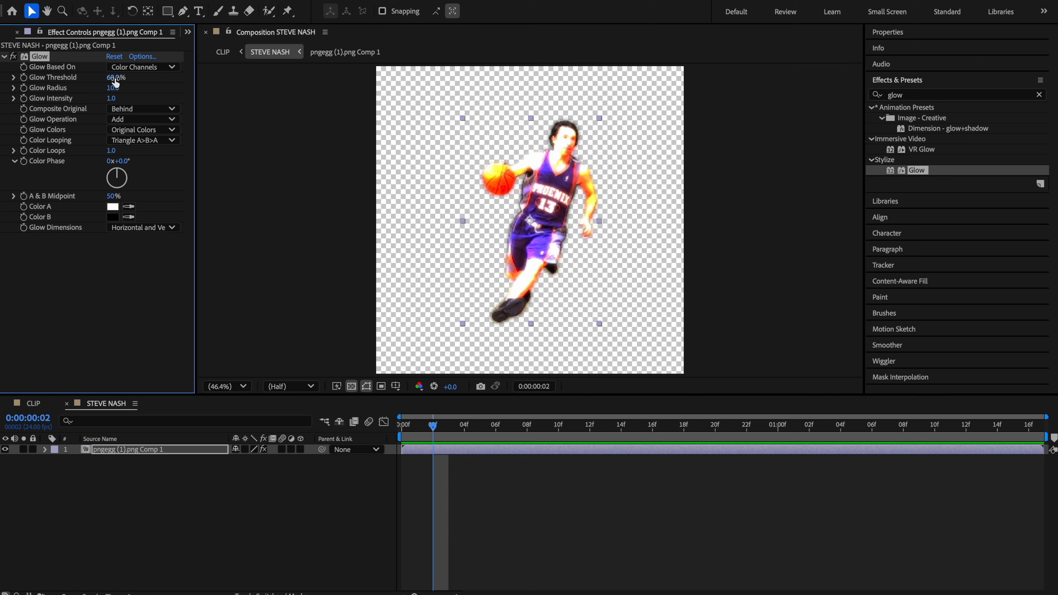
Set the Glow threshold to 26.3%, the radius to 96 and the glow colors to A & B Colors
{"action": "mouse_move", "coordinate": [113, 82]}
{"action": "left_mouse_down"}
{"action": "mouse_move", "coordinate": [56, 76]}
{"action": "mouse_move", "coordinate": [179, 87]}
{"action": "mouse_move", "coordinate": [117, 88]}
{"action": "left_mouse_up"}
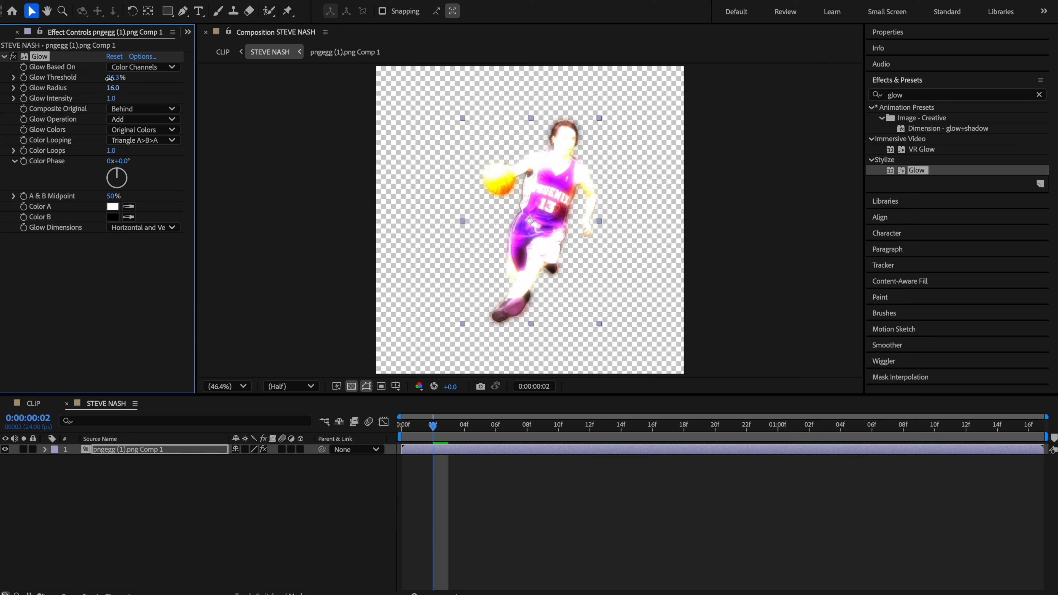
{"action": "mouse_move", "coordinate": [113, 88]}
{"action": "left_mouse_down"}
{"action": "mouse_move", "coordinate": [167, 87]}
{"action": "mouse_move", "coordinate": [111, 98]}
{"action": "left_mouse_up"}
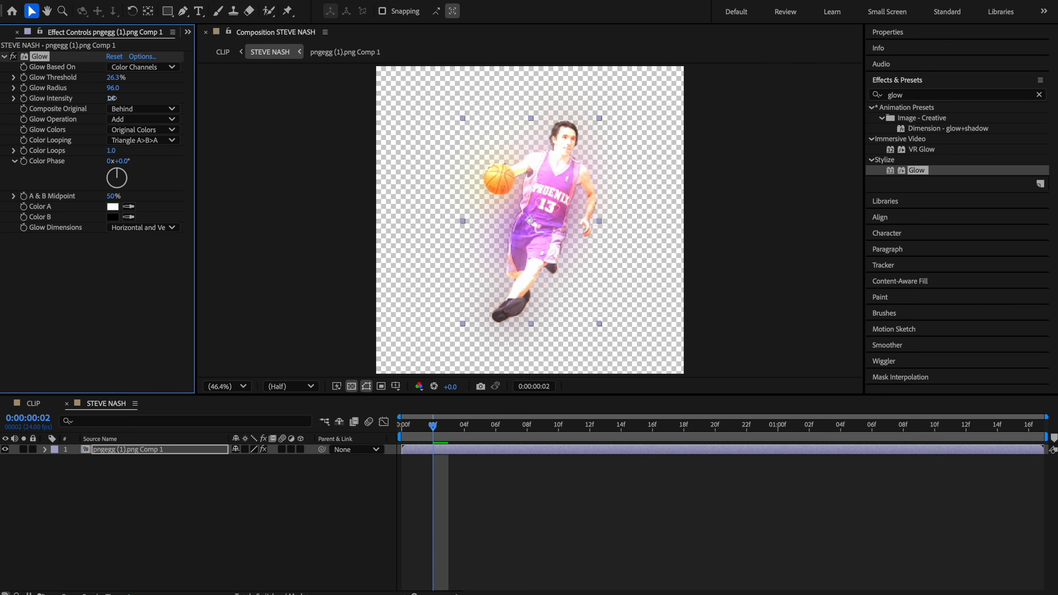
{"action": "left_click", "coordinate": [133, 134]}
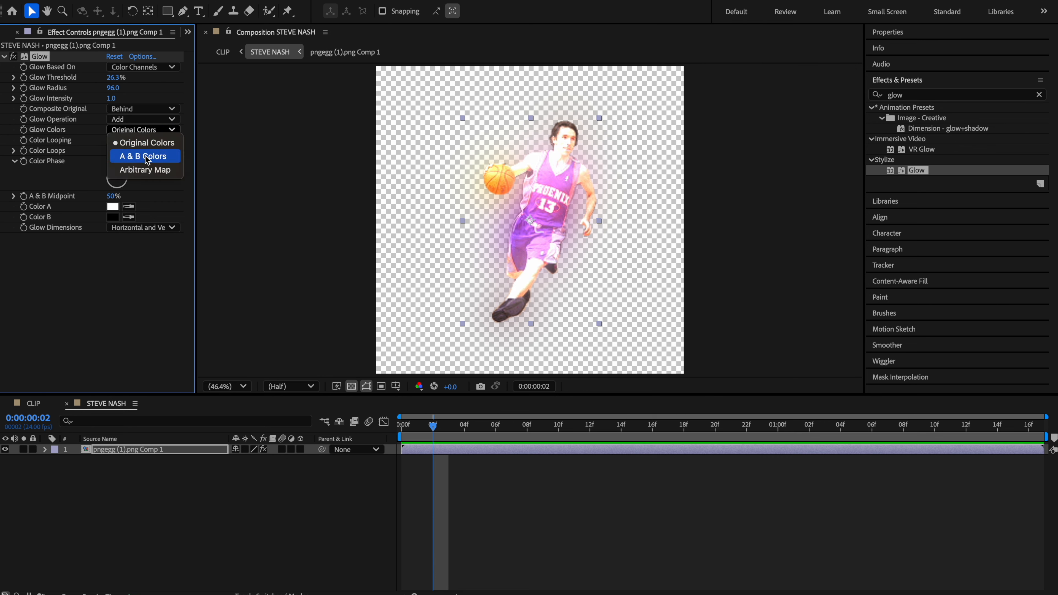
{"action": "left_click", "coordinate": [134, 156]}
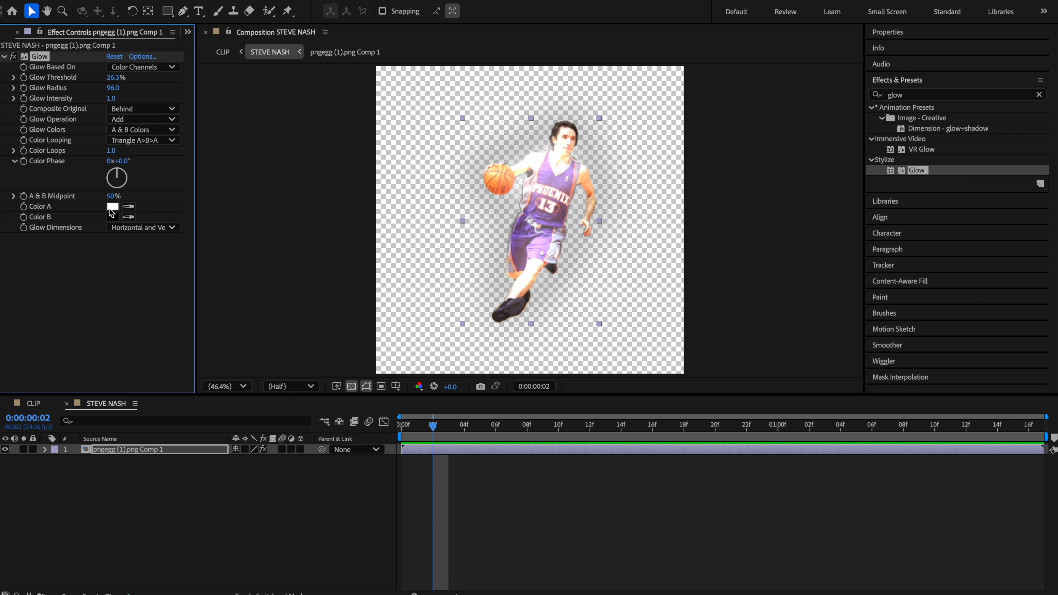
Try to turn the Glow's Color A magenta by changing only its hue to 301°
{"action": "left_click", "coordinate": [113, 206]}
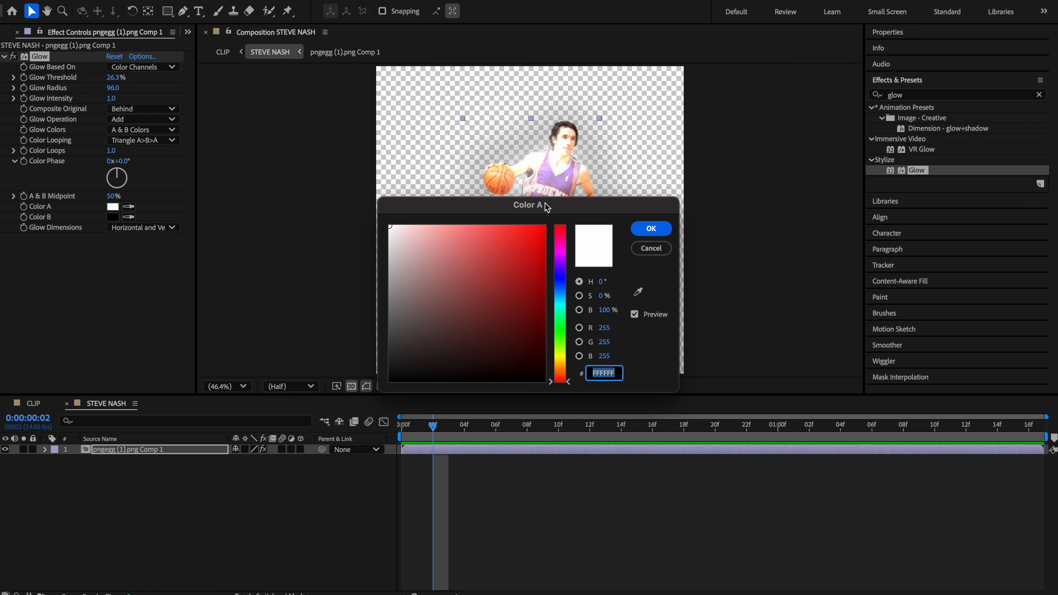
{"action": "left_click_drag", "start_coordinate": [548, 207], "coordinate": [242, 193]}
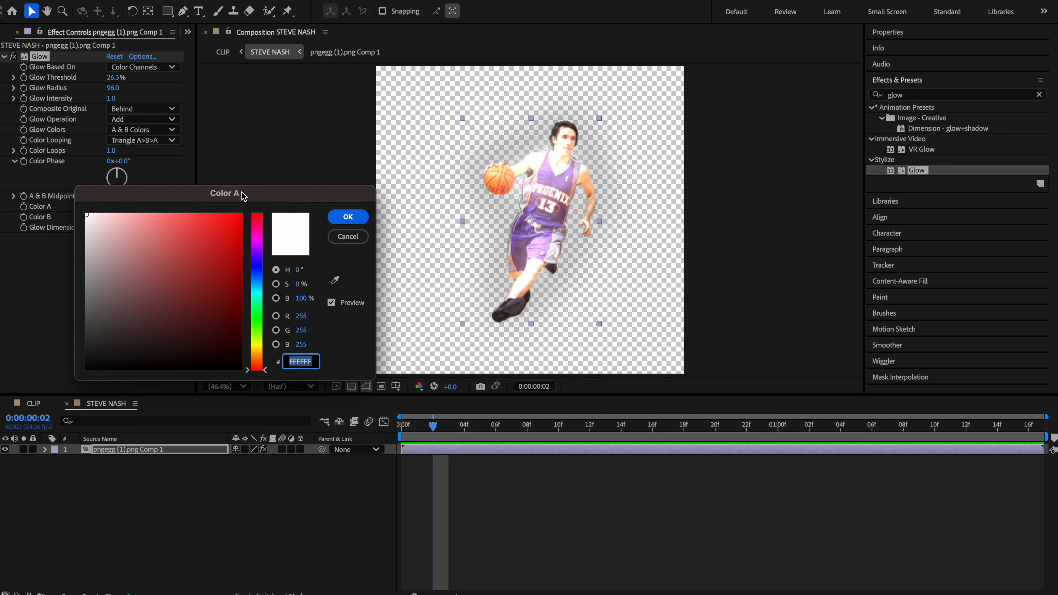
{"action": "left_click", "coordinate": [263, 248]}
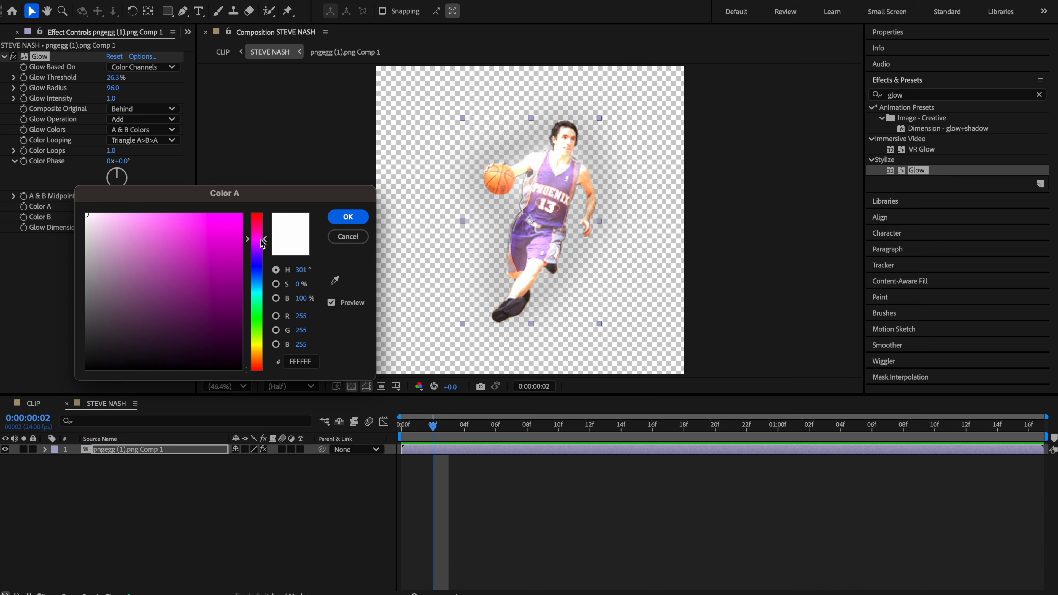
{"action": "left_click", "coordinate": [348, 217]}
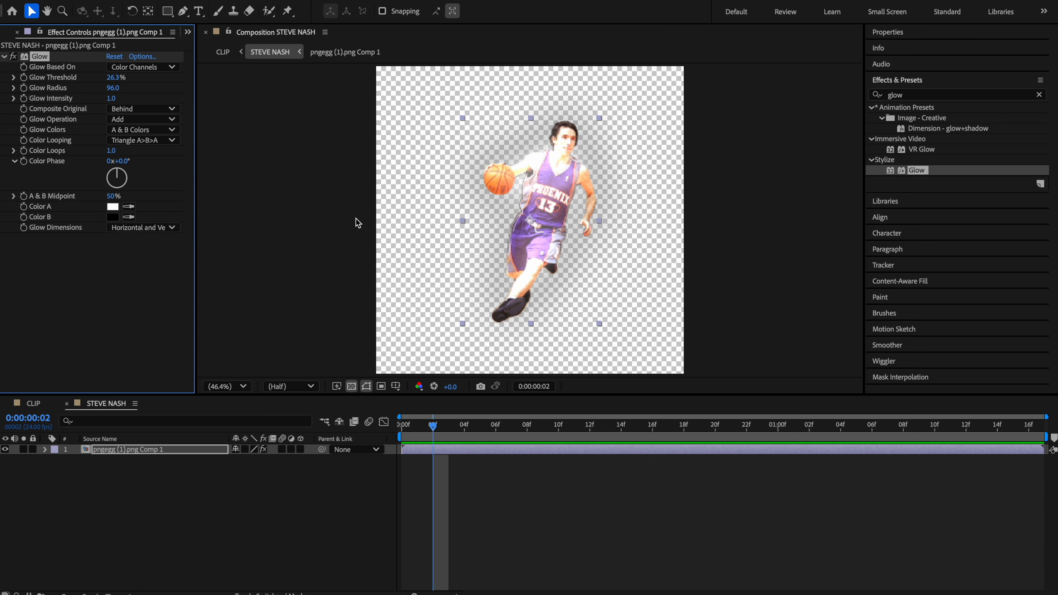
Set the Glow's Color B to a bright purple and its Color A to the darker purple A800CC
{"action": "left_click", "coordinate": [116, 217]}
{"action": "left_click", "coordinate": [560, 255]}
{"action": "left_click_drag", "start_coordinate": [541, 256], "coordinate": [545, 235]}
{"action": "left_click", "coordinate": [652, 229]}
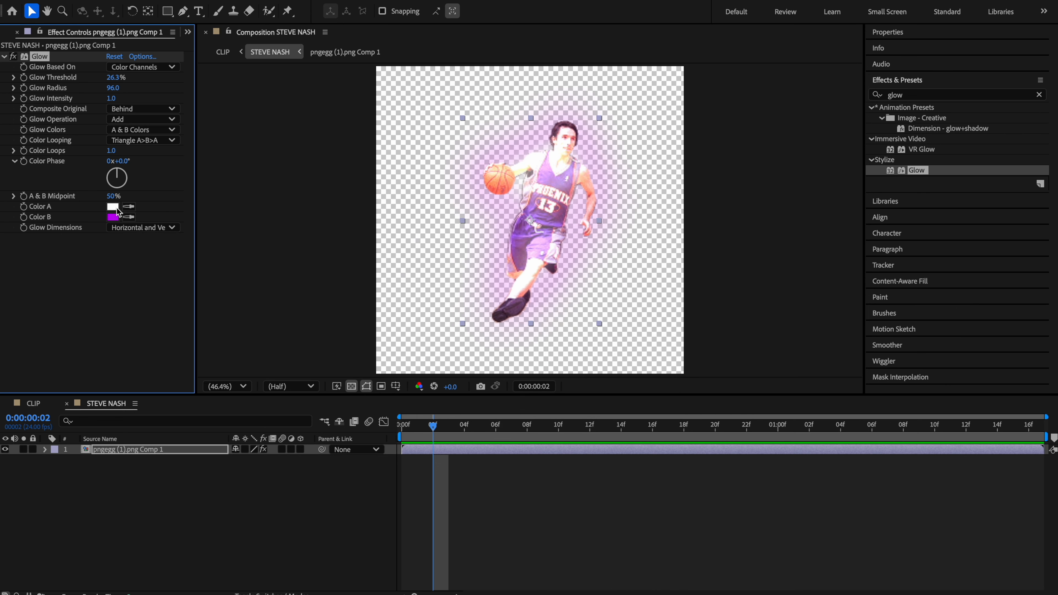
{"action": "left_click", "coordinate": [113, 207]}
{"action": "left_click", "coordinate": [536, 260]}
{"action": "left_click", "coordinate": [652, 228]}
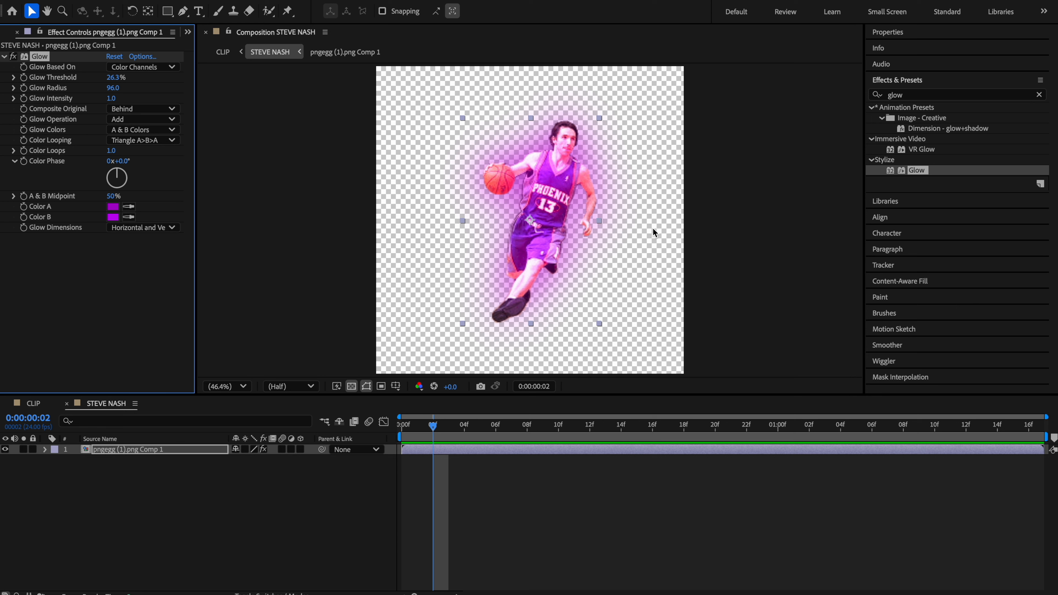
Check the glow in CLIP at the first frame, then lighten Color A to about E671FF and set Color B to E775FF
{"action": "key", "text": "Home"}
{"action": "left_click", "coordinate": [30, 404]}
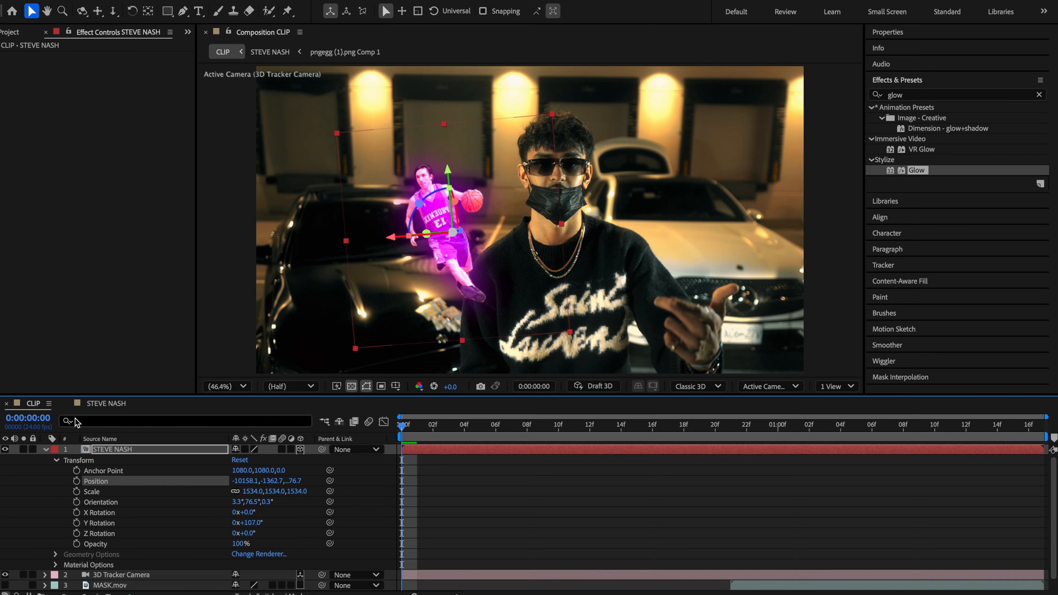
{"action": "left_click", "coordinate": [106, 403]}
{"action": "left_click", "coordinate": [113, 207]}
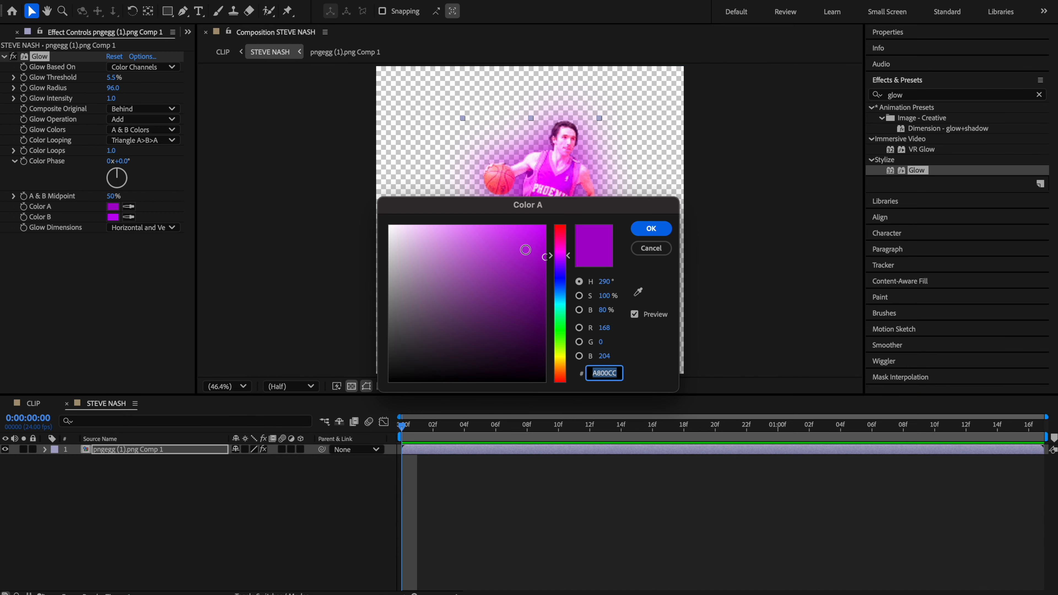
{"action": "left_click_drag", "start_coordinate": [526, 250], "coordinate": [473, 227]}
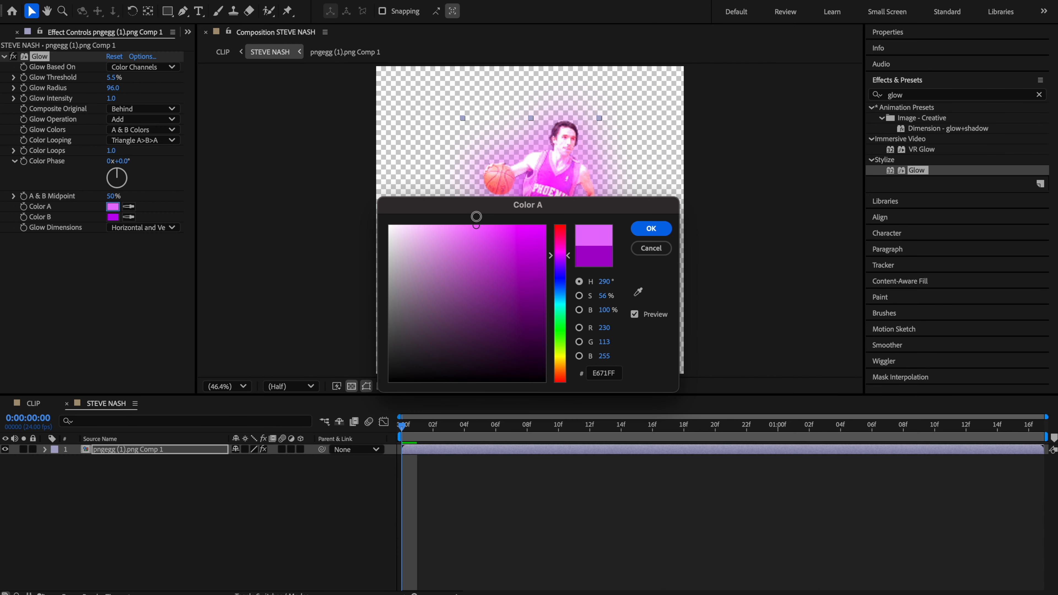
{"action": "left_click", "coordinate": [652, 228]}
{"action": "left_click", "coordinate": [113, 217]}
{"action": "type", "text": "E775FF"}
{"action": "key", "text": "Return"}
In the CLIP composition, set the STEVE NASH layer's Y rotation to 284° and its scale to 1135%
{"action": "left_click", "coordinate": [33, 403]}
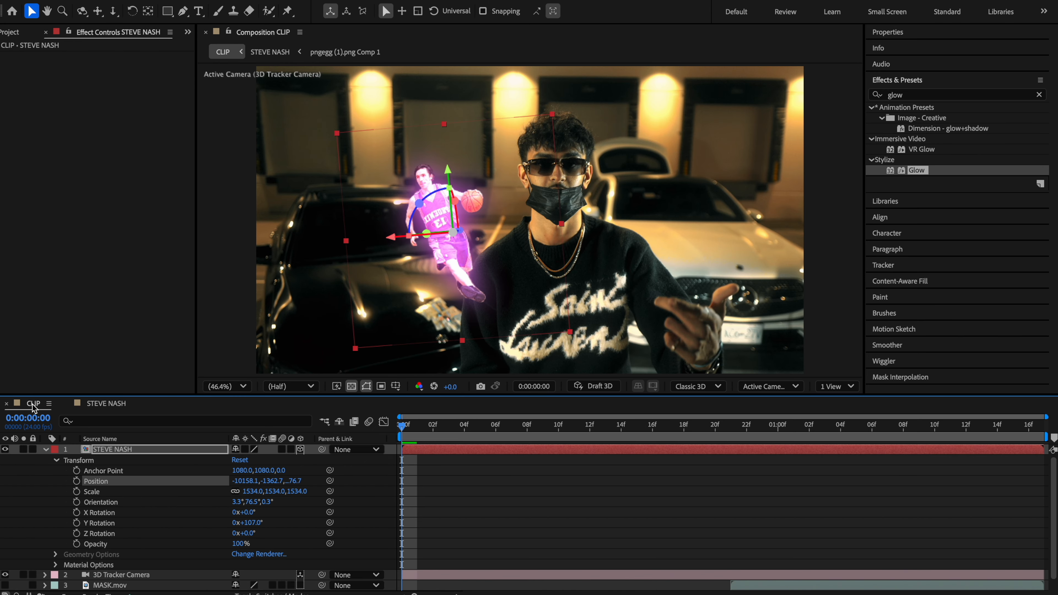
{"action": "left_click_drag", "start_coordinate": [251, 523], "coordinate": [345, 507]}
{"action": "left_click_drag", "start_coordinate": [252, 491], "coordinate": [172, 499]}
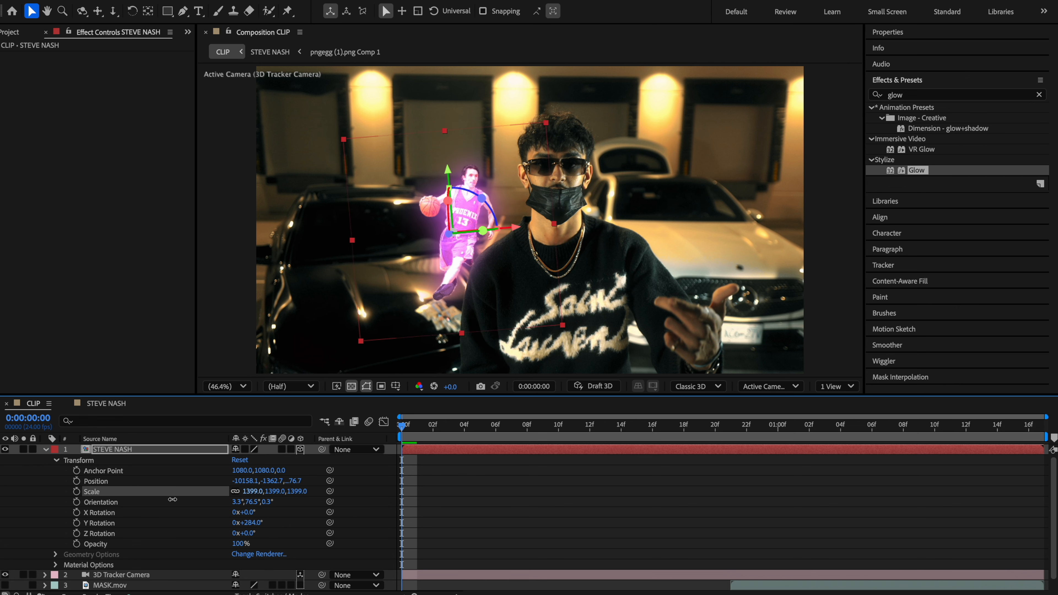
{"action": "left_click", "coordinate": [45, 449]}
Move STEVE NASH over the man's chest at frame 21, with MASK.mov visible and stacked directly beneath it
{"action": "left_click_drag", "start_coordinate": [480, 181], "coordinate": [583, 254]}
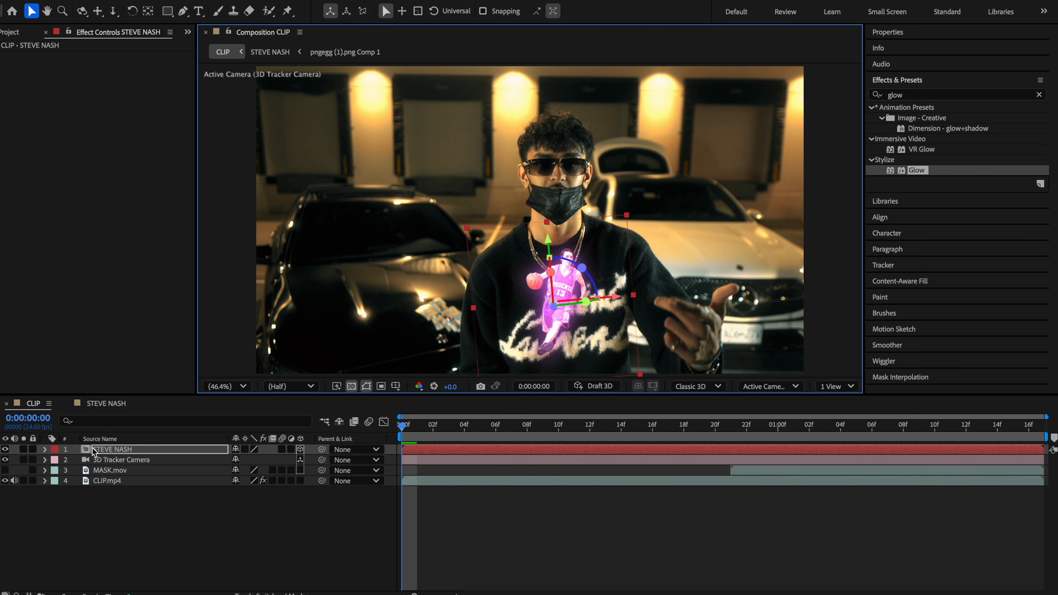
{"action": "left_click_drag", "start_coordinate": [104, 455], "coordinate": [108, 481]}
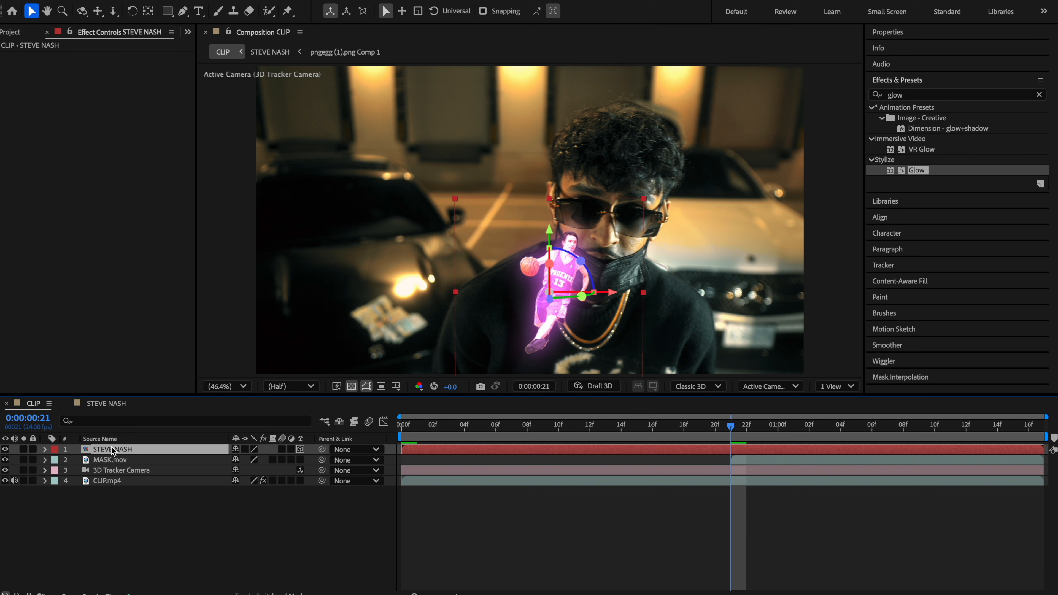
{"action": "left_click_drag", "start_coordinate": [578, 248], "coordinate": [610, 248]}
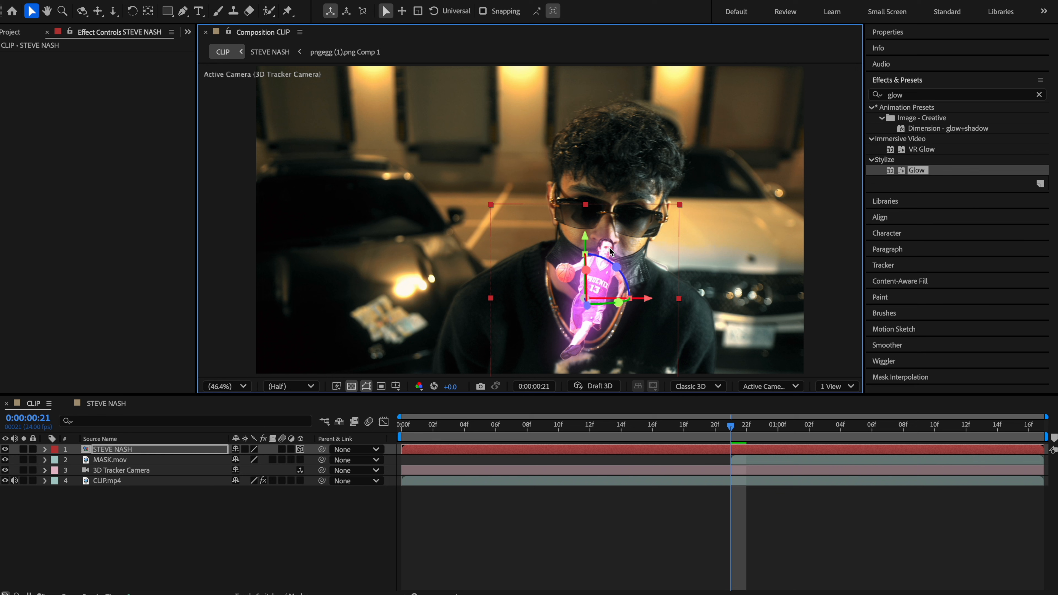
Add starting keyframes for the STEVE NASH layer's Scale, Position and Z Rotation at 0:00:00:21
{"action": "left_click", "coordinate": [45, 449]}
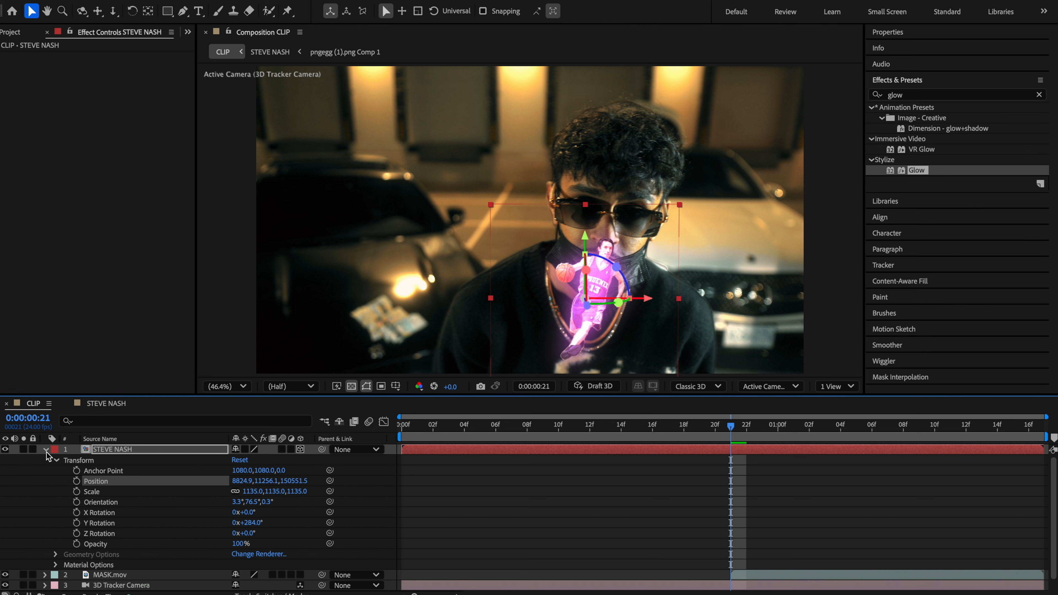
{"action": "left_click", "coordinate": [77, 491]}
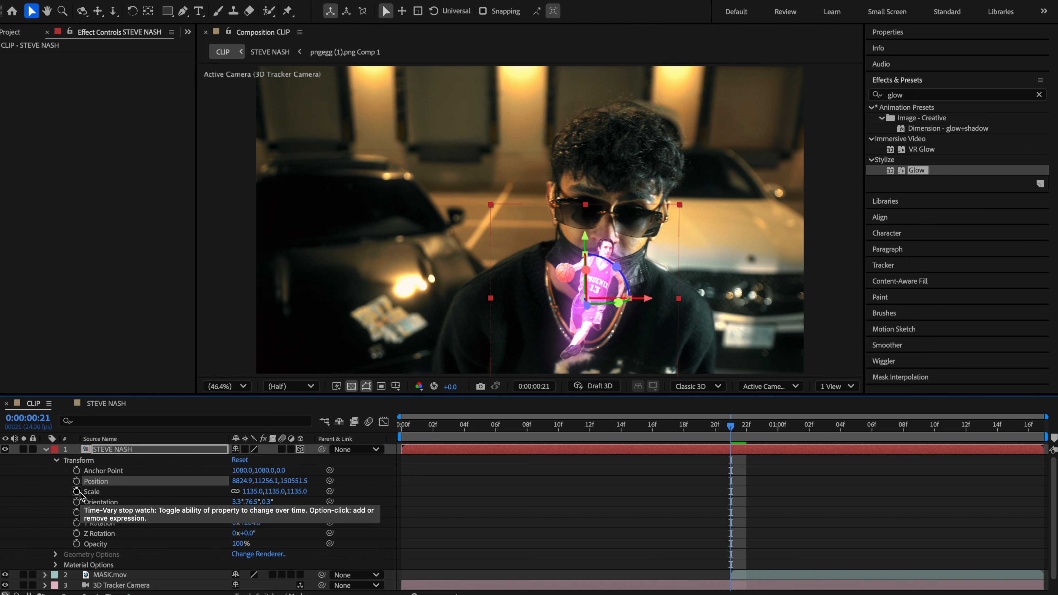
{"action": "left_click", "coordinate": [76, 481]}
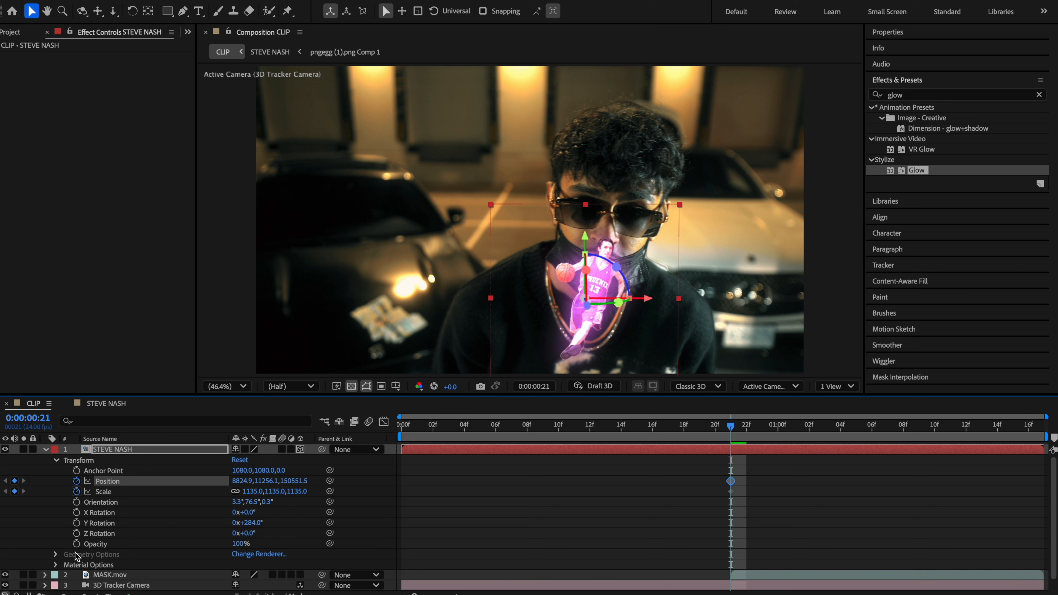
{"action": "left_click", "coordinate": [76, 533]}
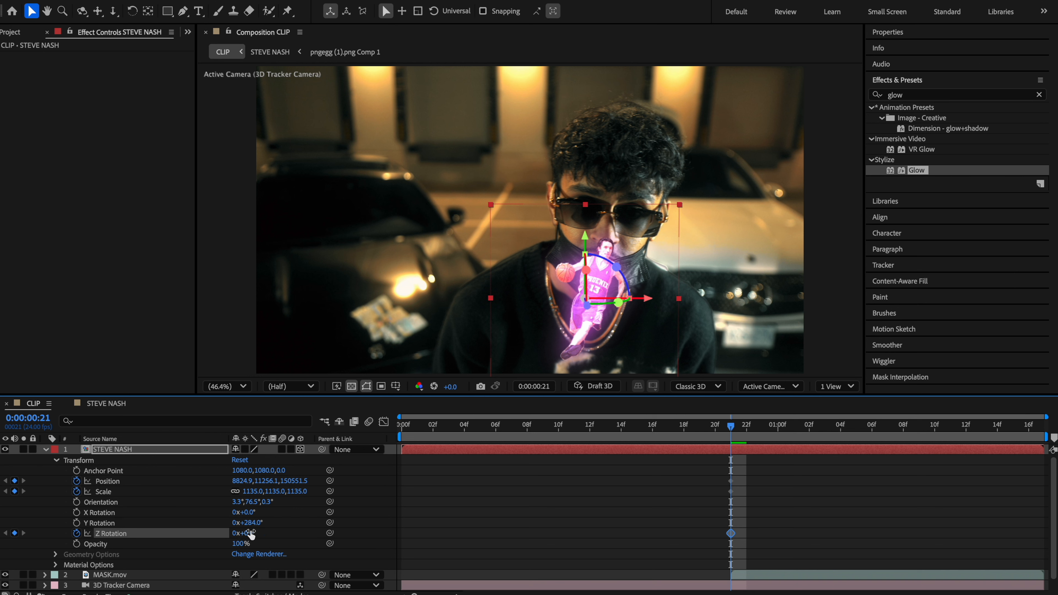
Set STEVE NASH's Z Rotation to 19° at 0:00:00:21; at 0:00:01:00, move the layer beside the man and set Z Rotation to -4°
{"action": "left_click_drag", "start_coordinate": [252, 535], "coordinate": [262, 532]}
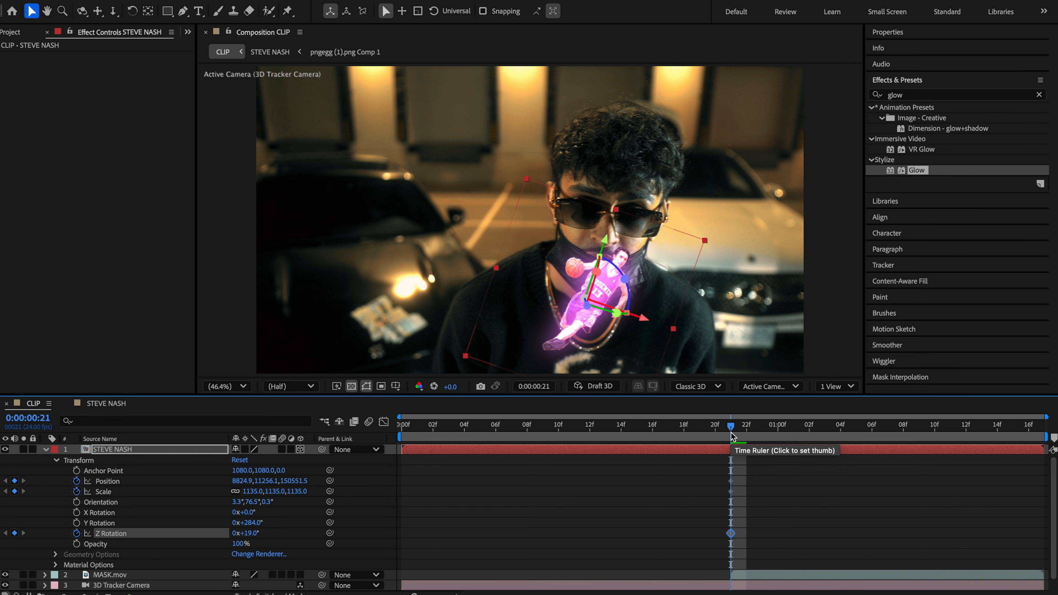
{"action": "key", "text": "Page_Down"}
{"action": "key", "text": "Page_Down"}
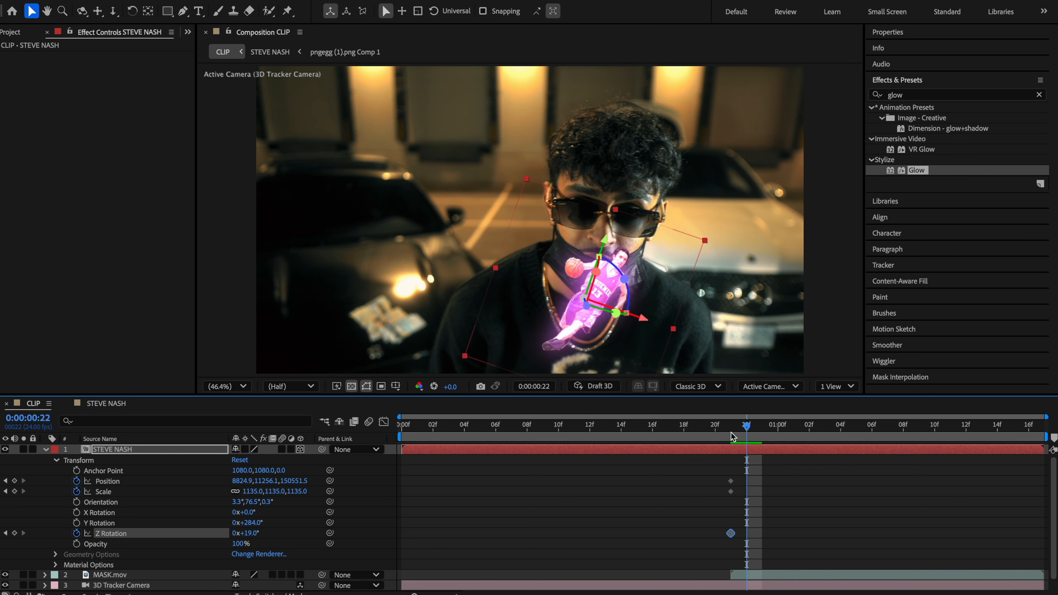
{"action": "key", "text": "Page_Down"}
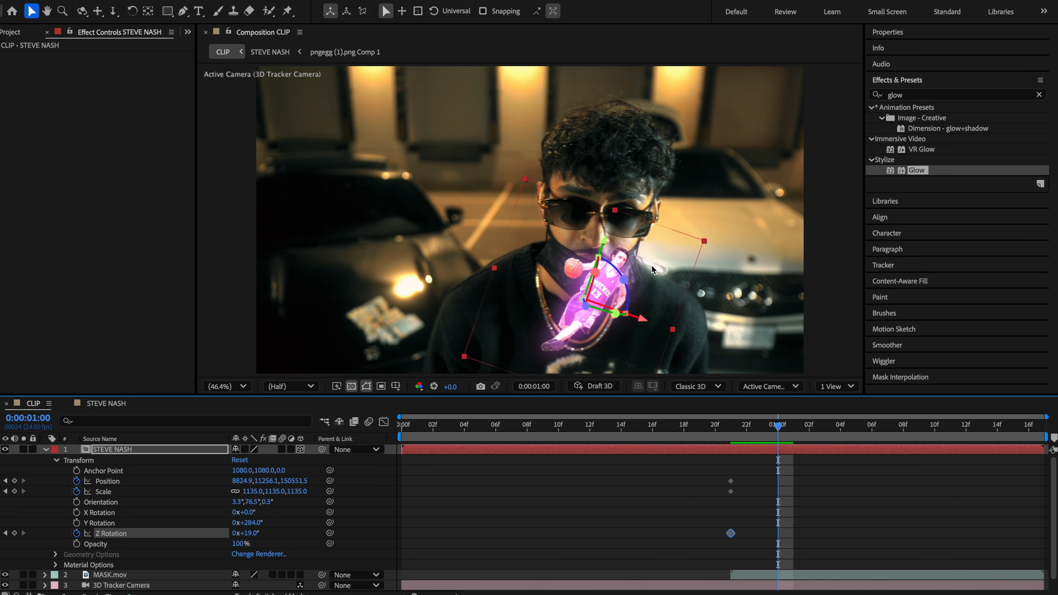
{"action": "left_click_drag", "start_coordinate": [644, 272], "coordinate": [515, 205]}
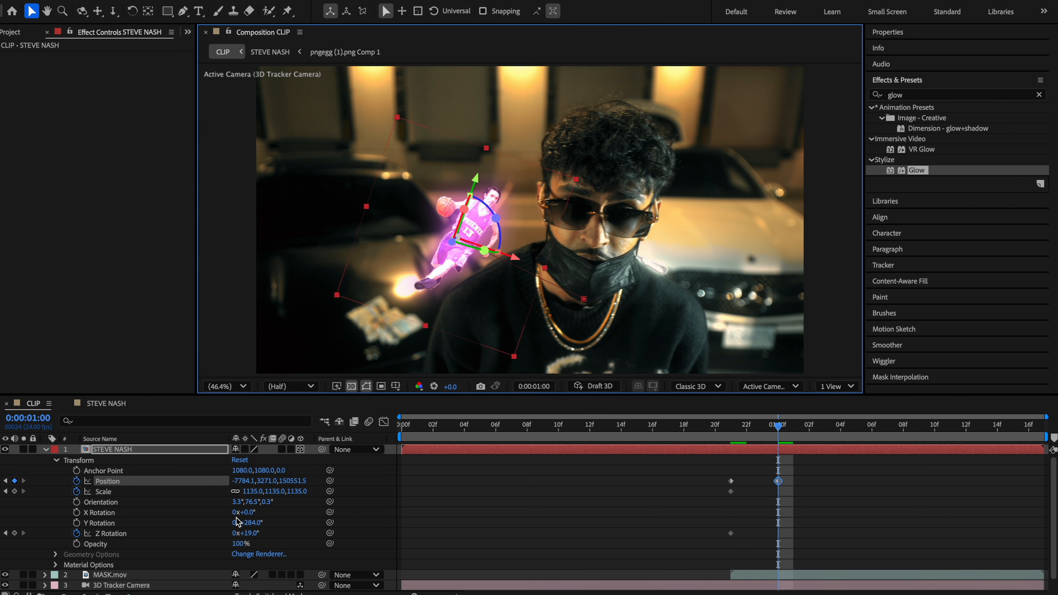
{"action": "left_click_drag", "start_coordinate": [246, 534], "coordinate": [241, 534]}
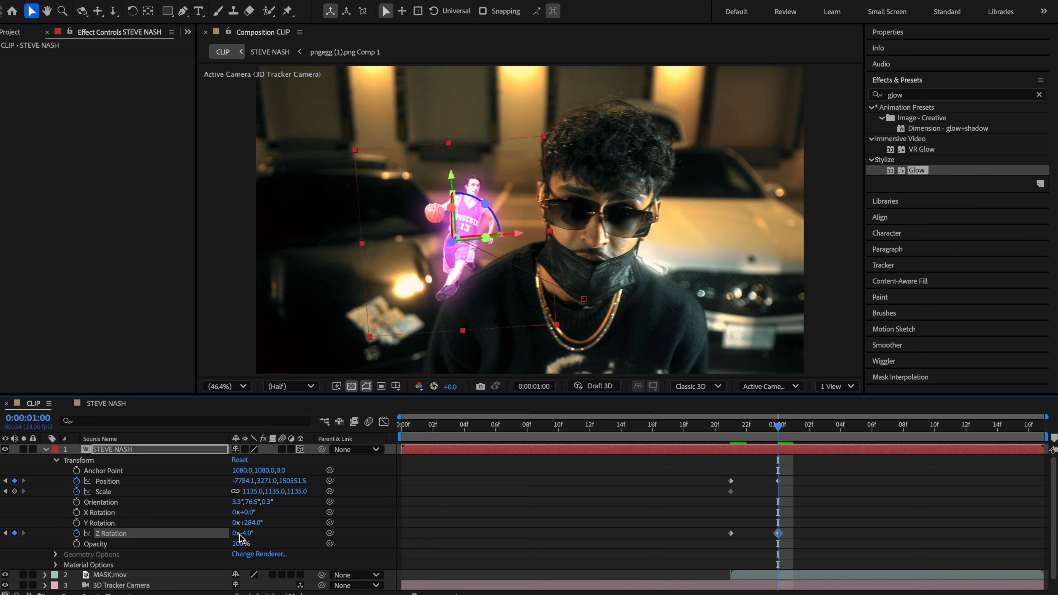
At 0:00:01:00, scale STEVE NASH to 3702%, reposition the enlarged figure beside the man's head, and preview the pop-out
{"action": "left_click_drag", "start_coordinate": [250, 492], "coordinate": [782, 300]}
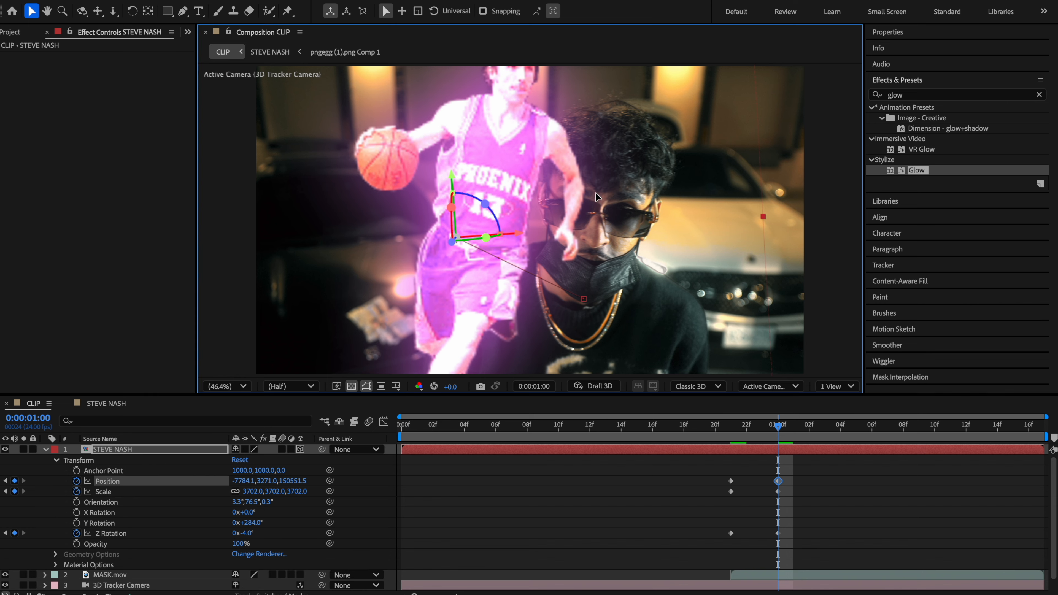
{"action": "left_click_drag", "start_coordinate": [595, 193], "coordinate": [558, 242]}
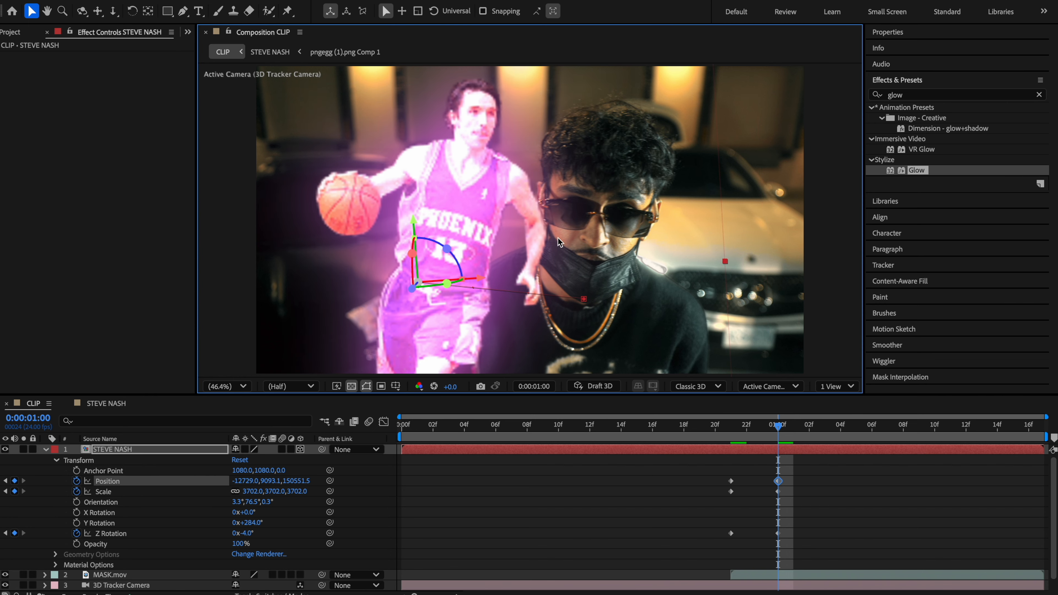
{"action": "left_click", "coordinate": [702, 434]}
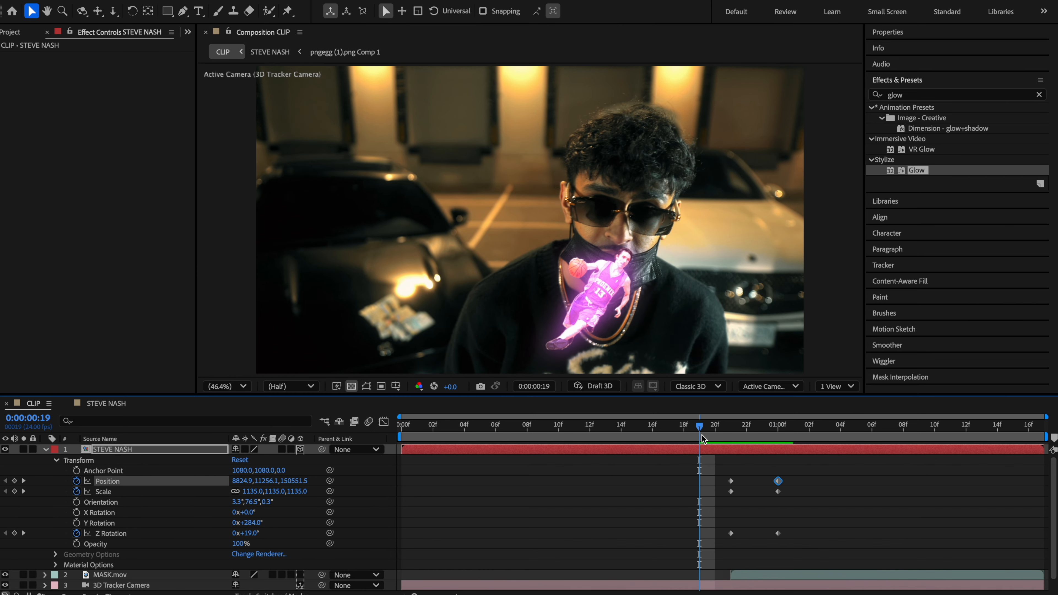
{"action": "key", "text": "space"}
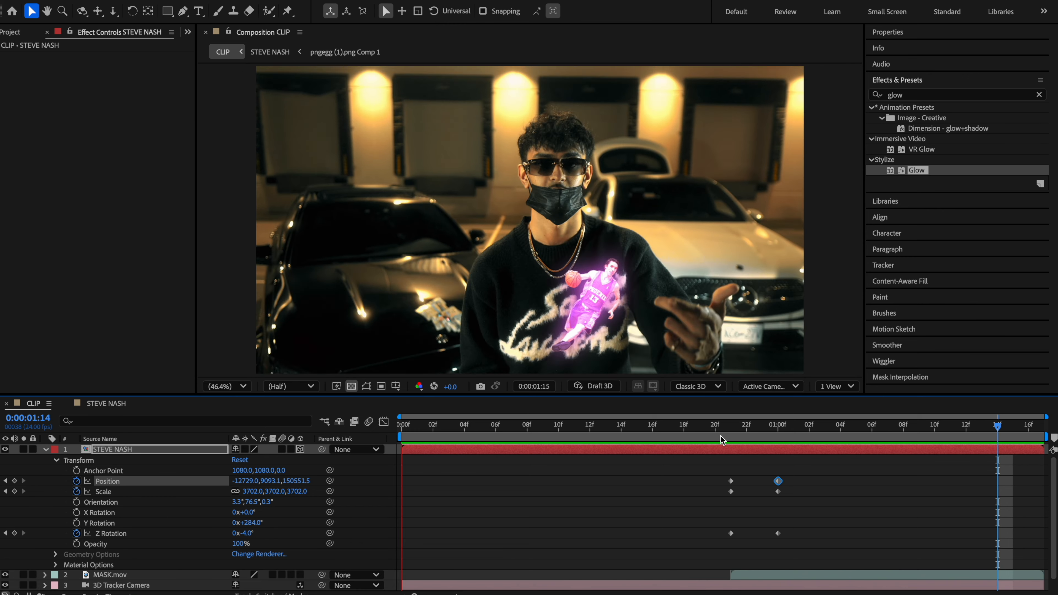
Add Position, Scale and Z Rotation keyframes to the STEVE NASH layer at 0:00:01:01, keeping the values from 0:00:01:00
{"action": "left_click", "coordinate": [720, 435]}
{"action": "left_click_drag", "start_coordinate": [720, 435], "coordinate": [780, 434]}
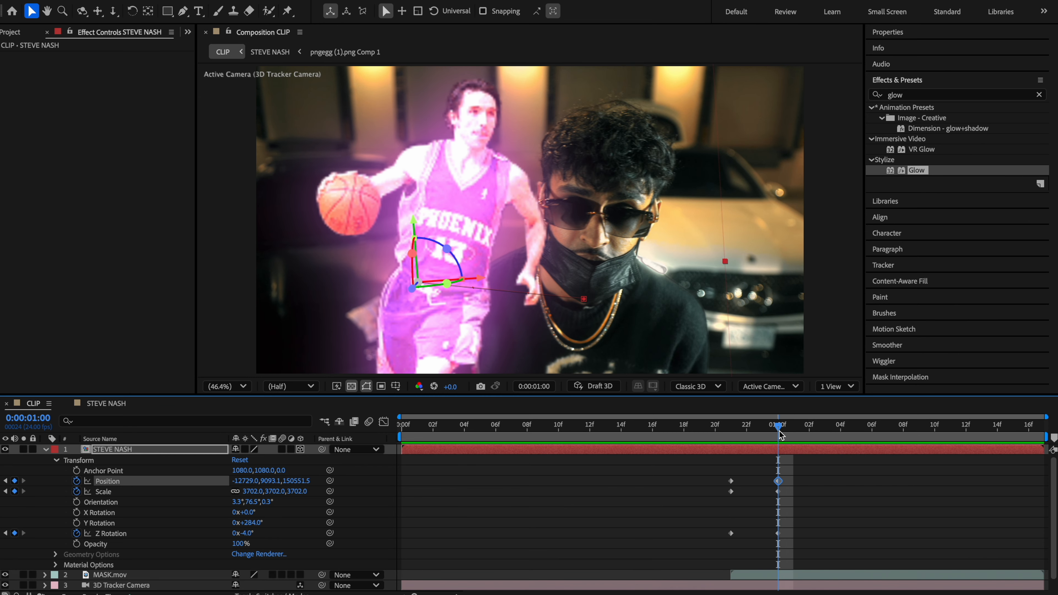
{"action": "key", "text": "Page_Down"}
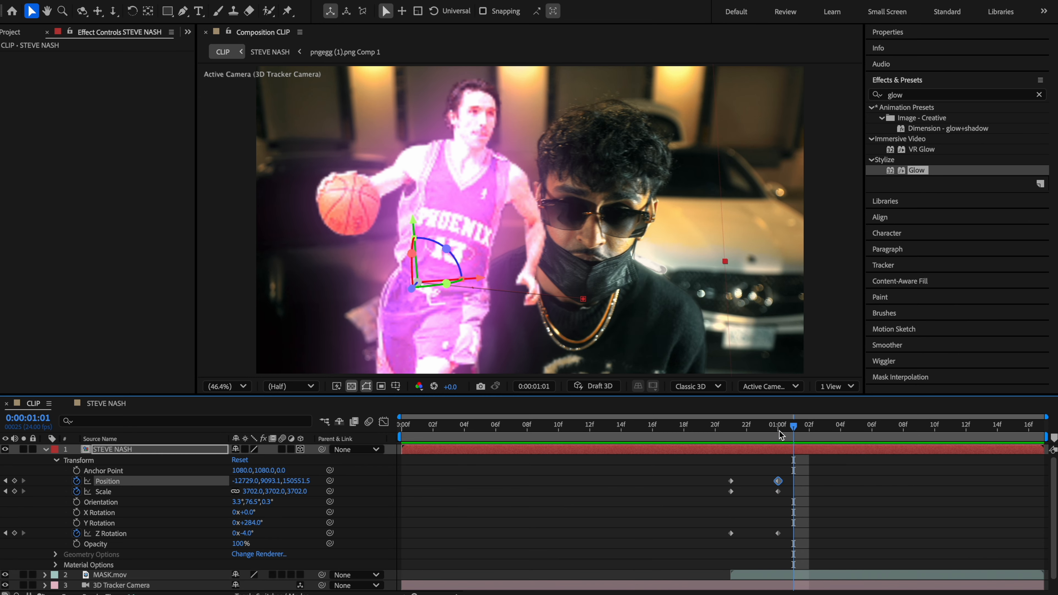
{"action": "left_click", "coordinate": [14, 480]}
{"action": "left_click", "coordinate": [14, 491]}
{"action": "left_click", "coordinate": [14, 533]}
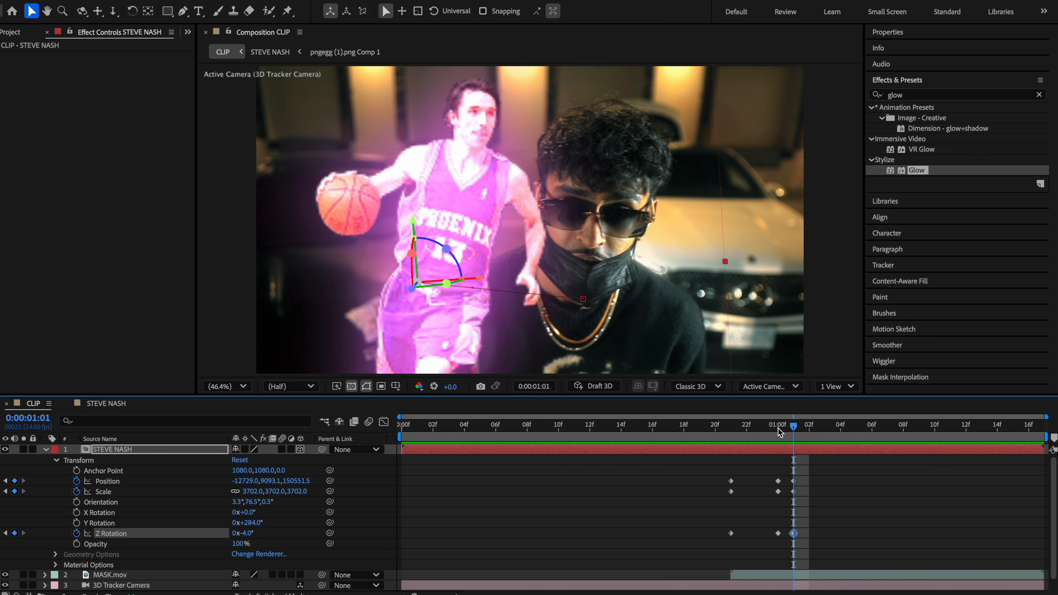
At 0:00:01:16, set STEVE NASH's Z Rotation to -16° and move the figure clear of the man's face toward the black car
{"action": "left_click_drag", "start_coordinate": [794, 428], "coordinate": [1029, 428]}
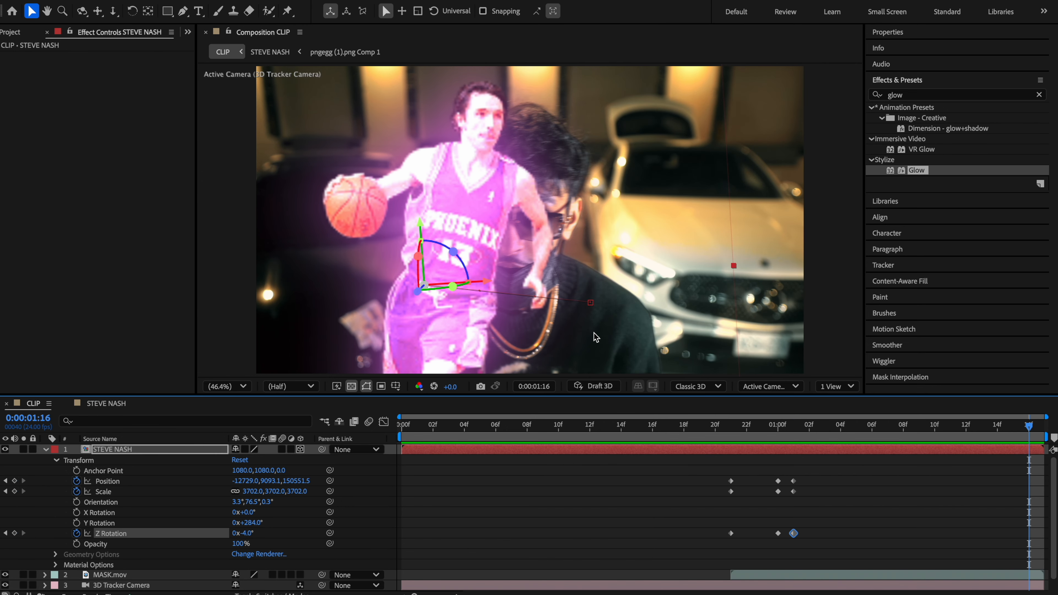
{"action": "left_click_drag", "start_coordinate": [249, 533], "coordinate": [244, 535]}
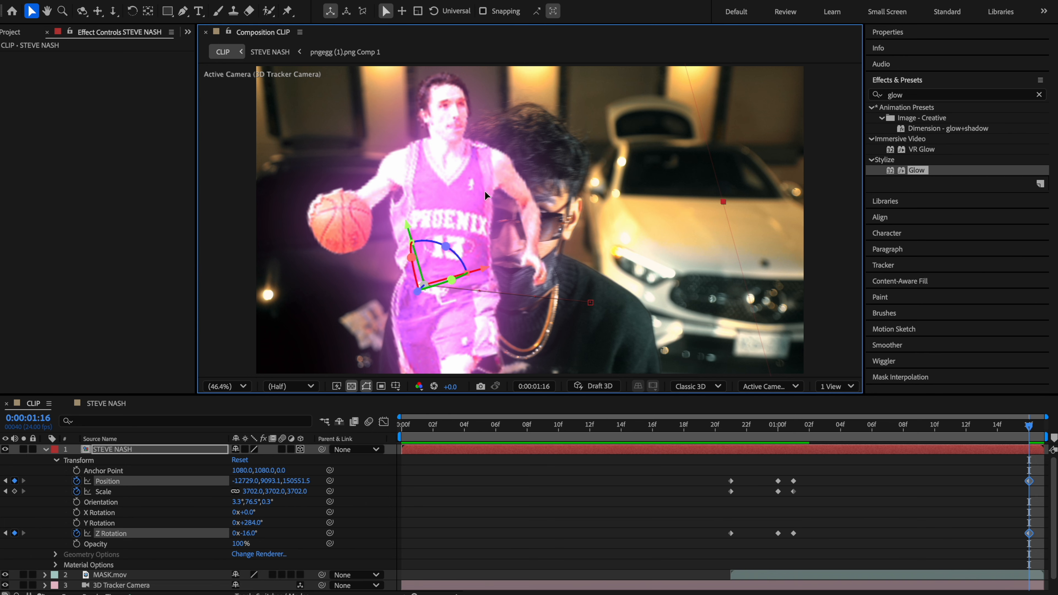
{"action": "left_click_drag", "start_coordinate": [484, 190], "coordinate": [402, 196]}
{"action": "left_click", "coordinate": [46, 449]}
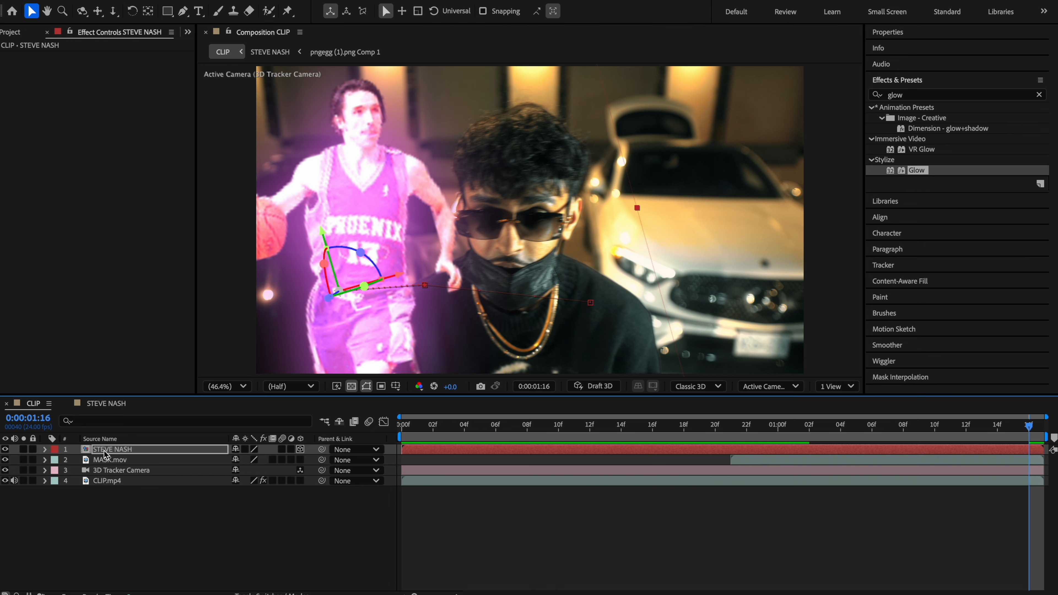
Place the STEVE NASH layer directly beneath MASK.mov and trim its start to 0:00:00:21, checking the animation in playback
{"action": "left_click_drag", "start_coordinate": [103, 451], "coordinate": [108, 467]}
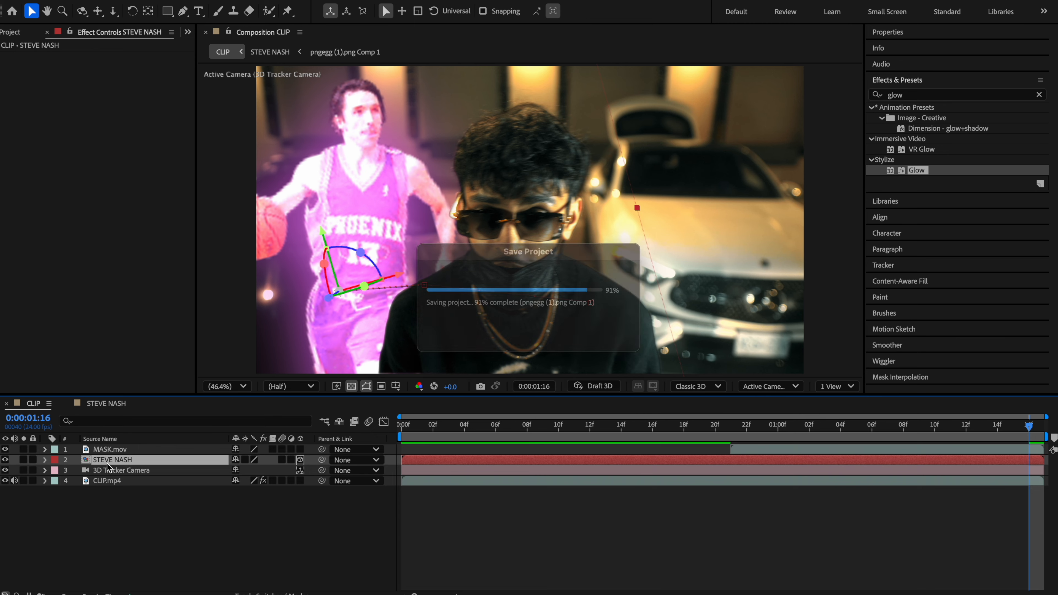
{"action": "left_click", "coordinate": [643, 433]}
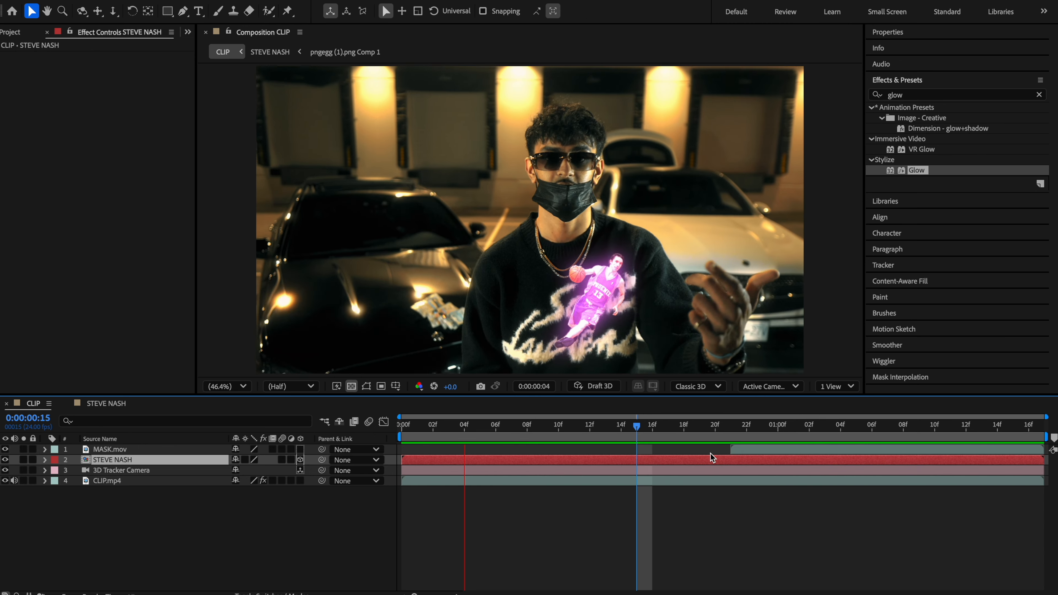
{"action": "key", "text": "space"}
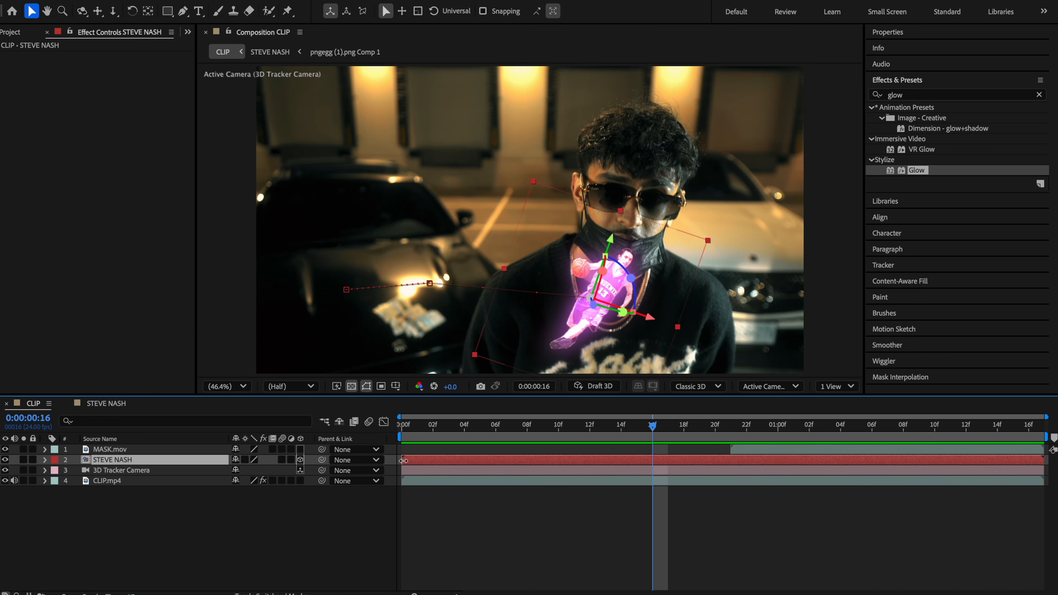
{"action": "left_click_drag", "start_coordinate": [403, 460], "coordinate": [731, 473]}
{"action": "key", "text": "space"}
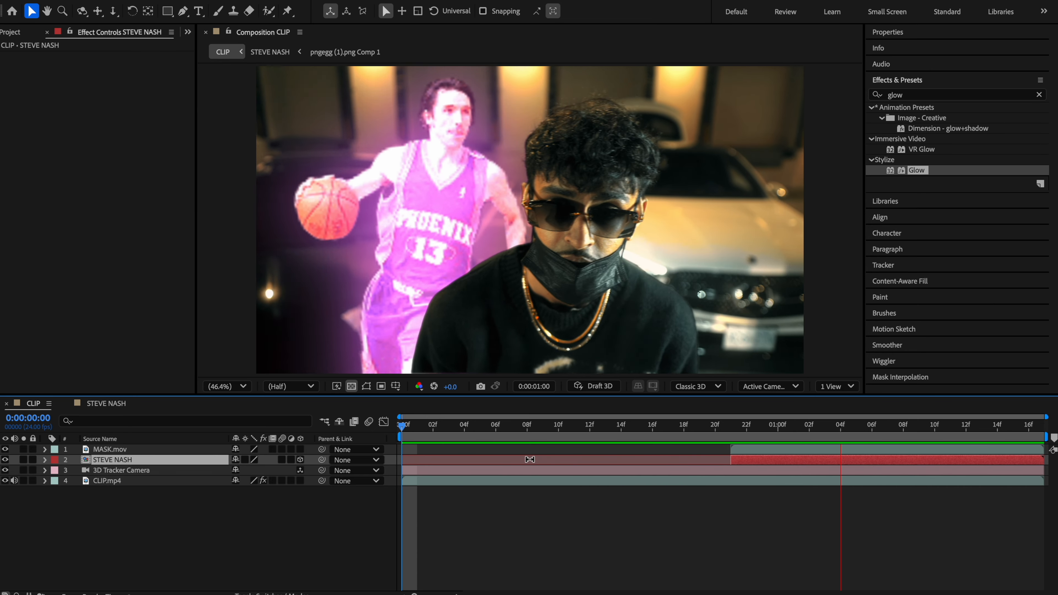
Turn on motion blur for the STEVE NASH layer and for the CLIP composition, checking it at 0:00:01:00
{"action": "left_click", "coordinate": [769, 434]}
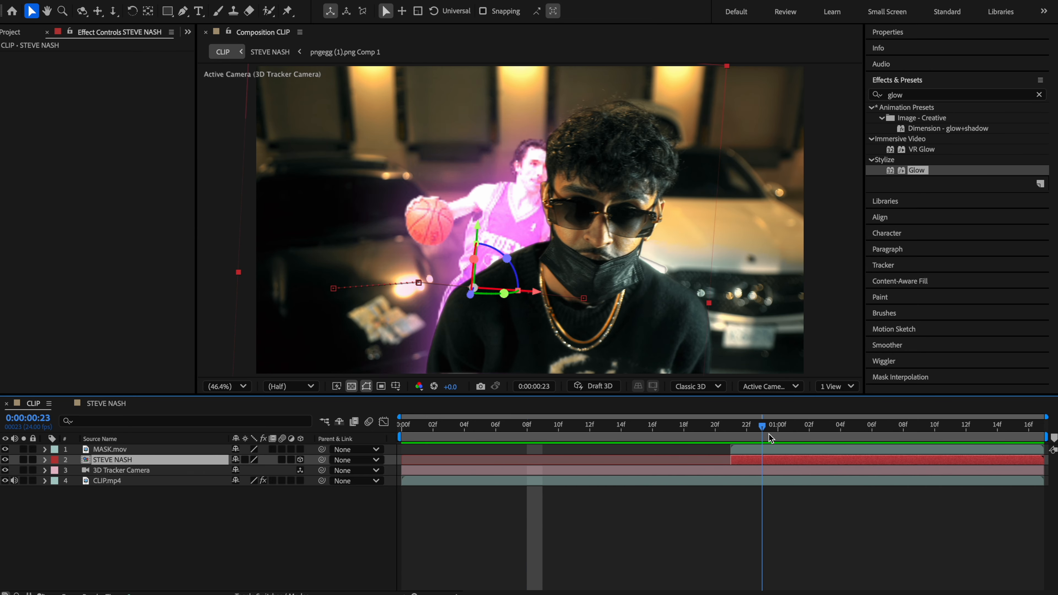
{"action": "left_click", "coordinate": [779, 433]}
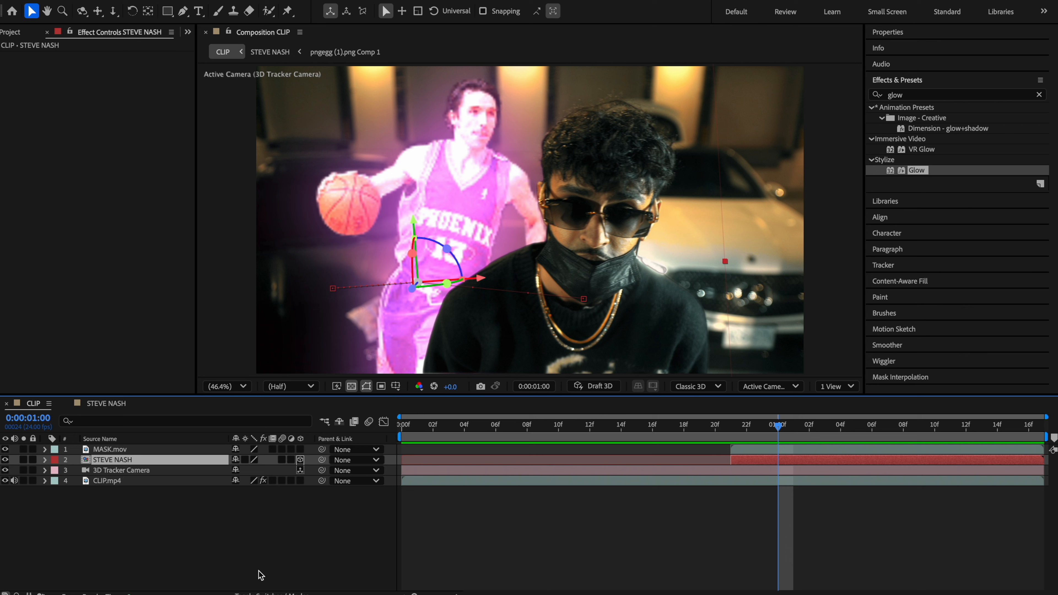
{"action": "left_click", "coordinate": [262, 592]}
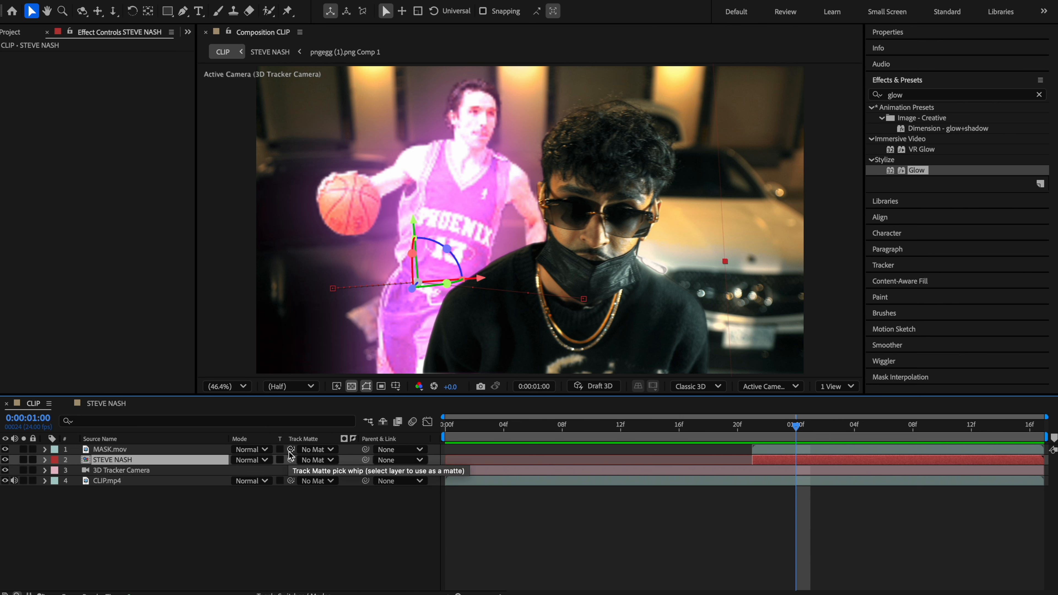
{"action": "key", "text": "F4"}
{"action": "left_click", "coordinate": [282, 461]}
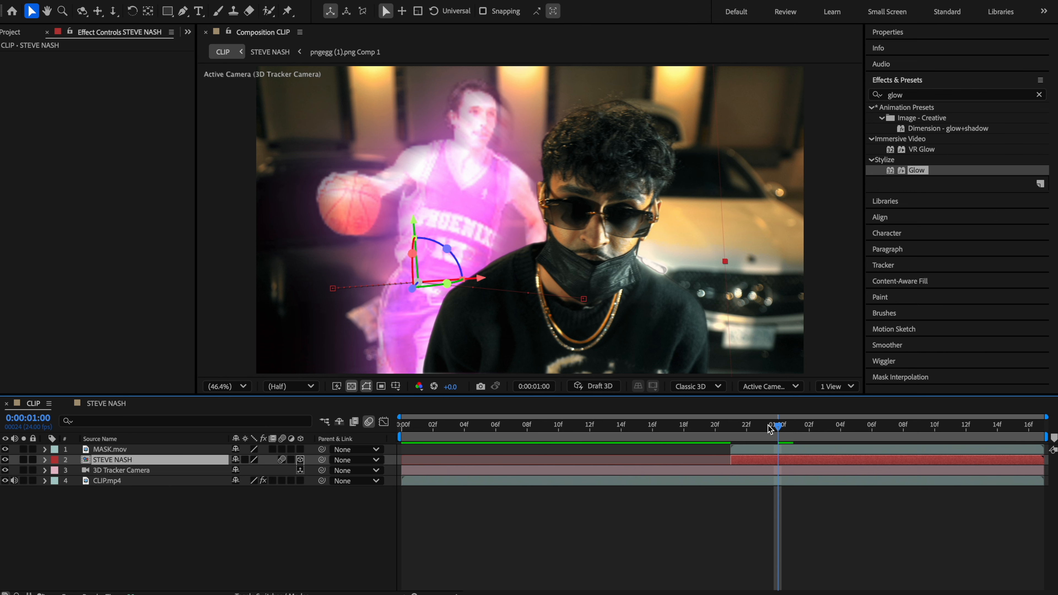
Preview the pop-out animation with motion blur and examine the frame at 0:00:01:01
{"action": "left_click_drag", "start_coordinate": [779, 430], "coordinate": [603, 429]}
{"action": "key", "text": "space"}
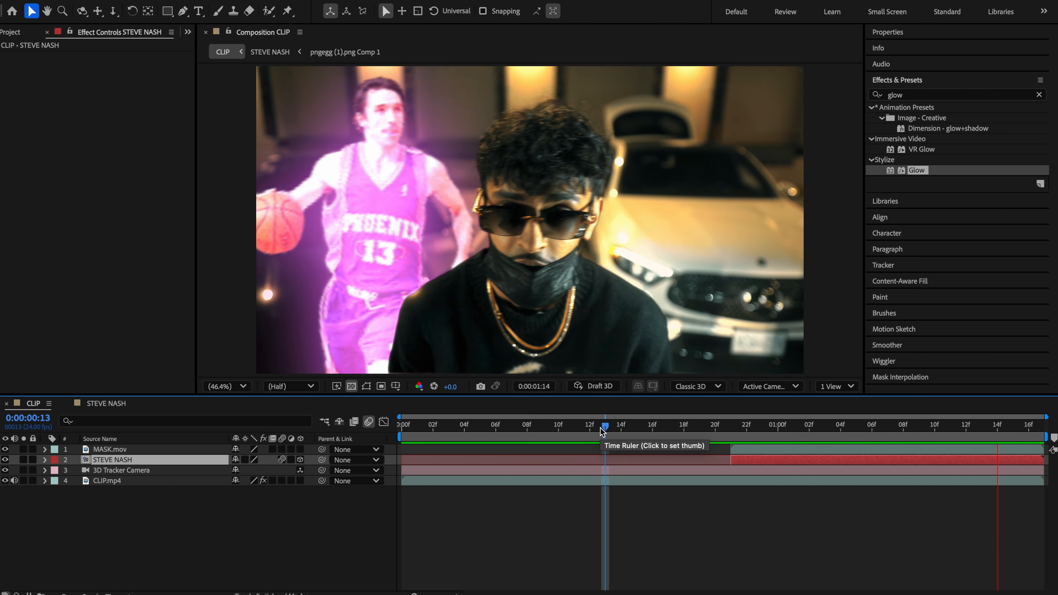
{"action": "left_click", "coordinate": [859, 424]}
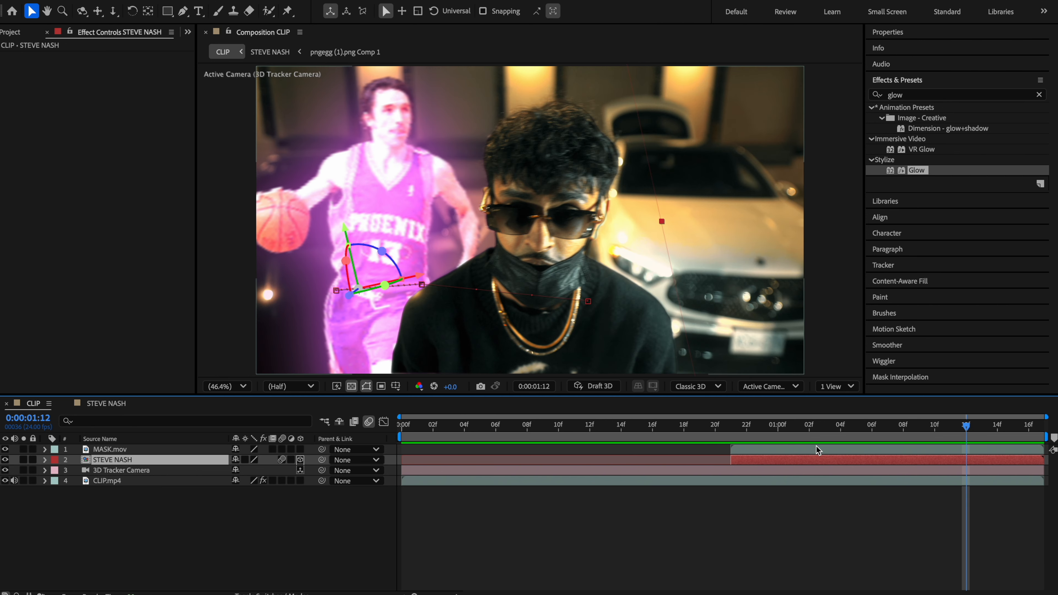
{"action": "left_click", "coordinate": [793, 425]}
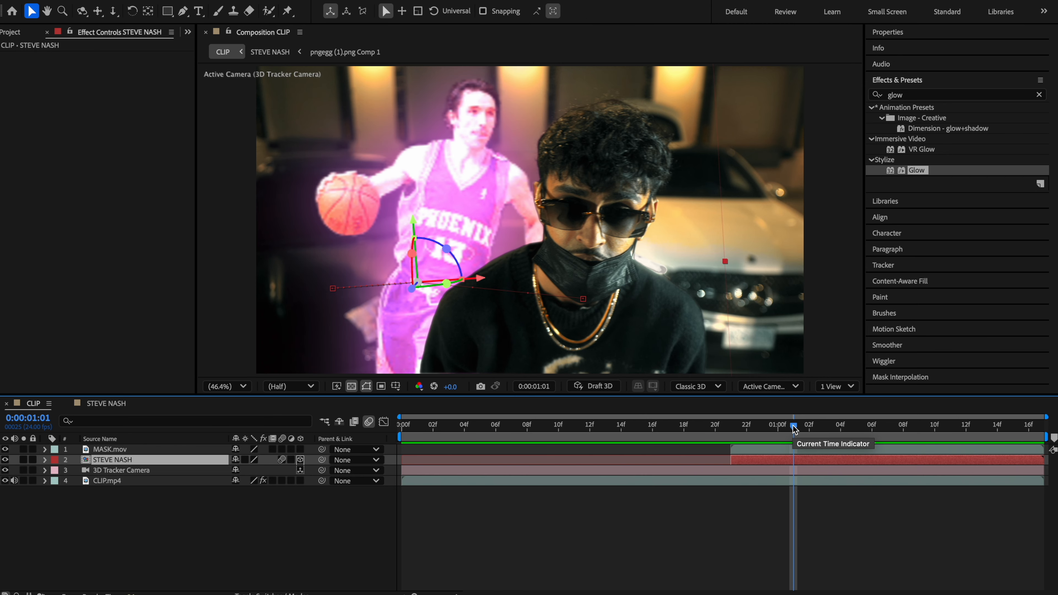